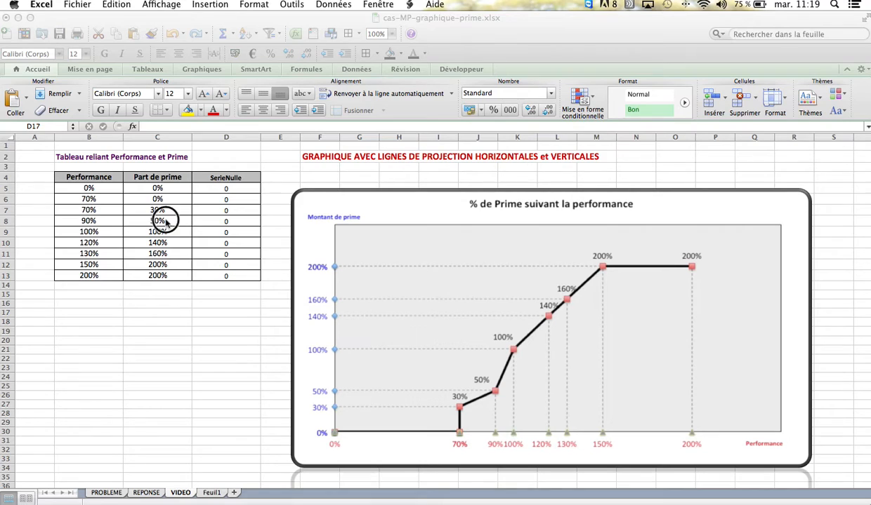
{"action": "left_click_drag", "start_coordinate": [214, 178], "coordinate": [219, 277]}
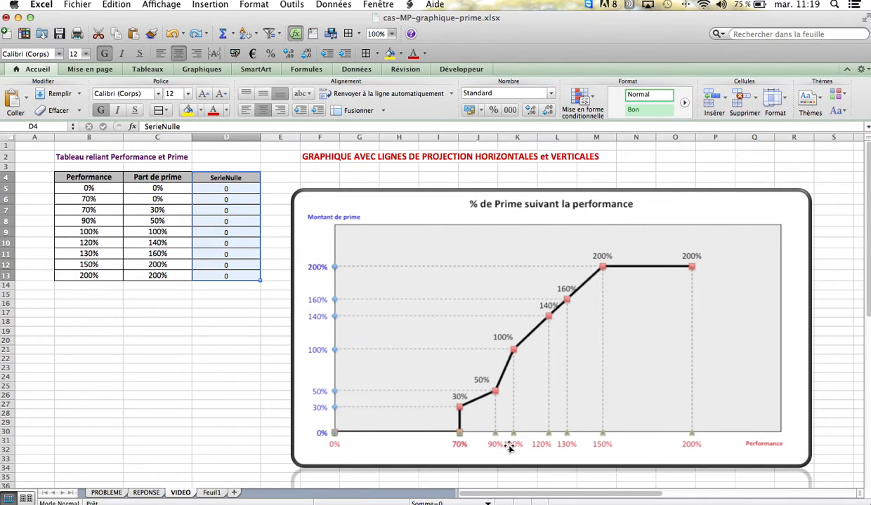
{"action": "left_click", "coordinate": [158, 255]}
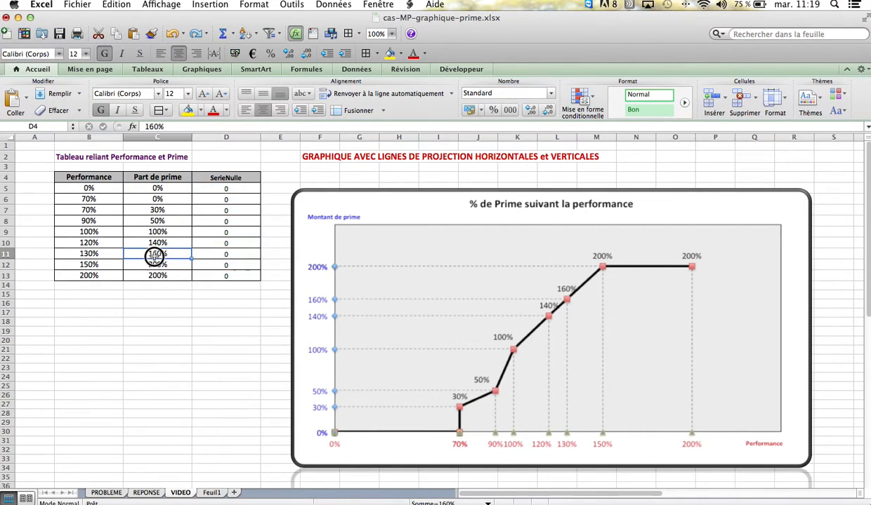
{"action": "left_click_drag", "start_coordinate": [90, 200], "coordinate": [224, 200]}
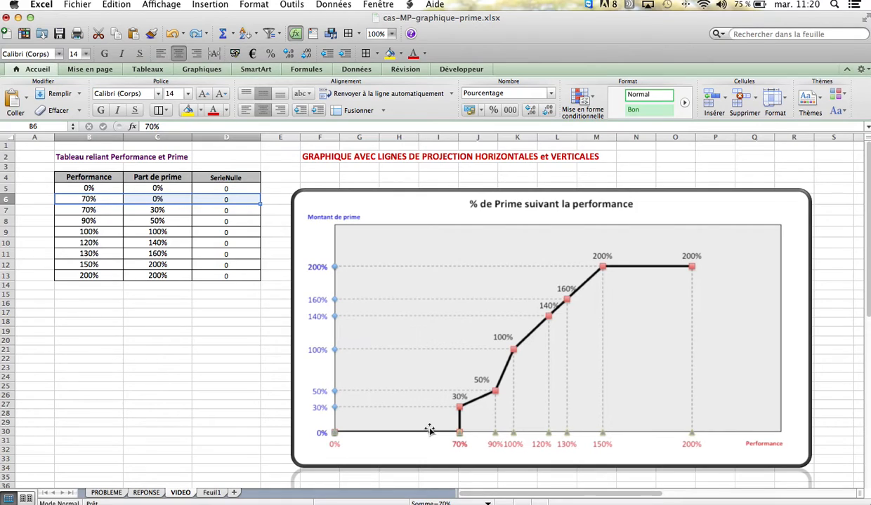
{"action": "left_click_drag", "start_coordinate": [96, 275], "coordinate": [217, 277]}
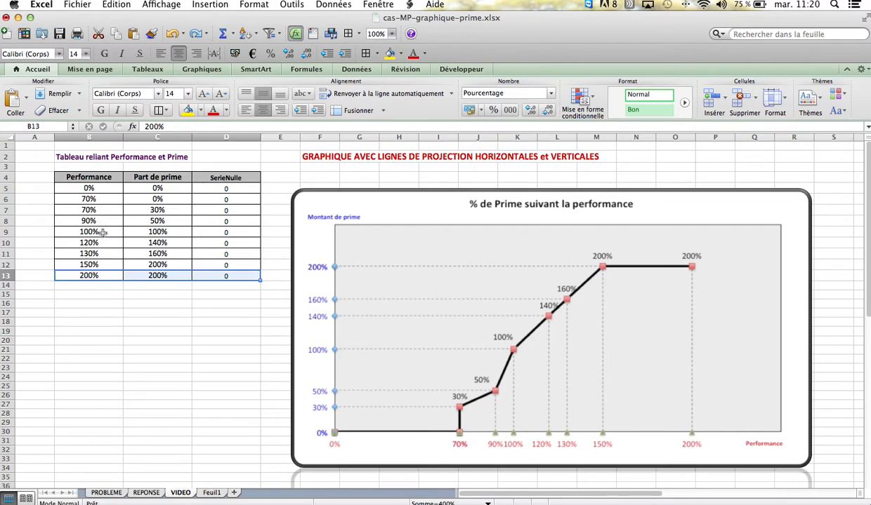
Move the example chart picture well below the table so the area beside the table is free
{"action": "left_click", "coordinate": [345, 215]}
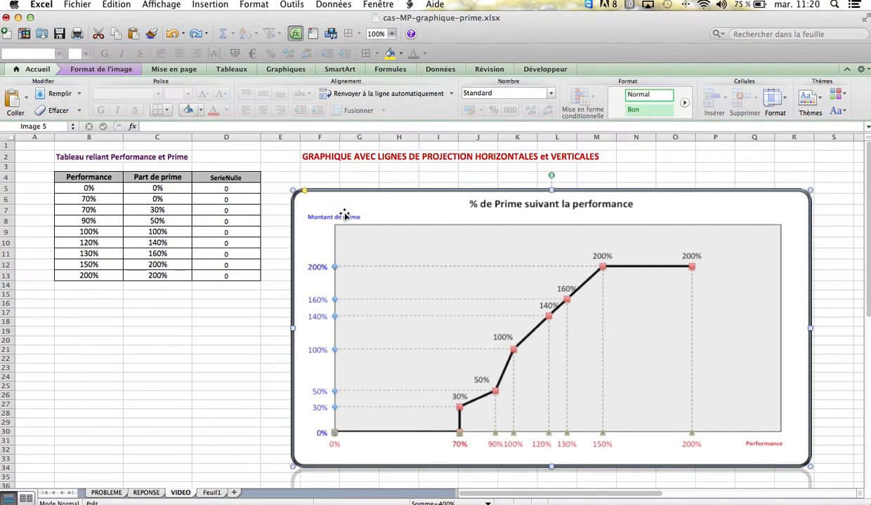
{"action": "left_click_drag", "start_coordinate": [325, 195], "coordinate": [163, 373]}
{"action": "scroll", "coordinate": [163, 374], "scroll_direction": "down", "scroll_amount": 5}
{"action": "left_click", "coordinate": [167, 279]}
{"action": "left_click_drag", "start_coordinate": [167, 278], "coordinate": [95, 370]}
{"action": "left_click_drag", "start_coordinate": [116, 330], "coordinate": [109, 457]}
{"action": "scroll", "coordinate": [217, 257], "scroll_direction": "up", "scroll_amount": 8}
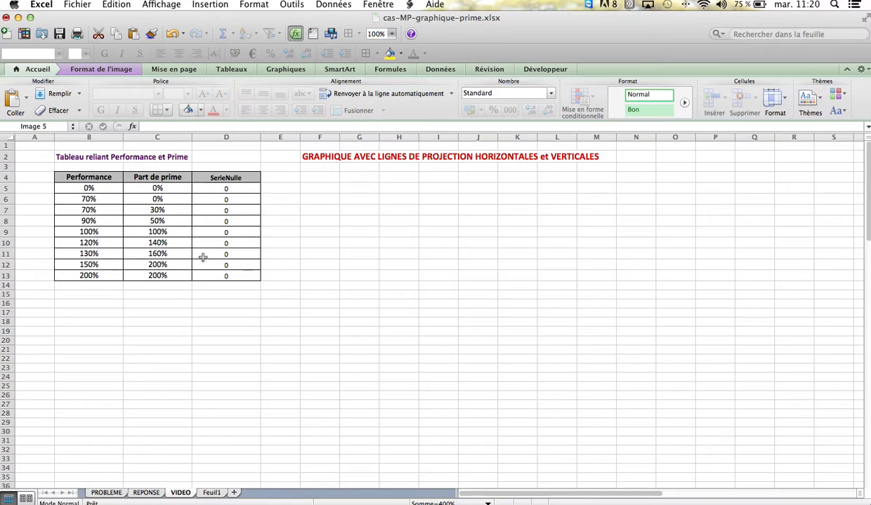
Insert a scatter chart with straight lines and markers from B4:C13 and delete its legend
{"action": "left_click_drag", "start_coordinate": [81, 175], "coordinate": [171, 280]}
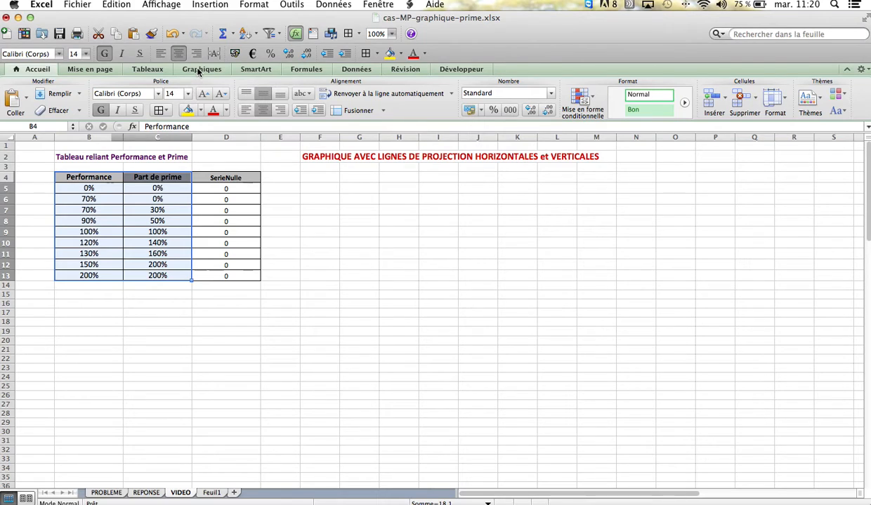
{"action": "left_click", "coordinate": [200, 69]}
{"action": "left_click", "coordinate": [192, 102]}
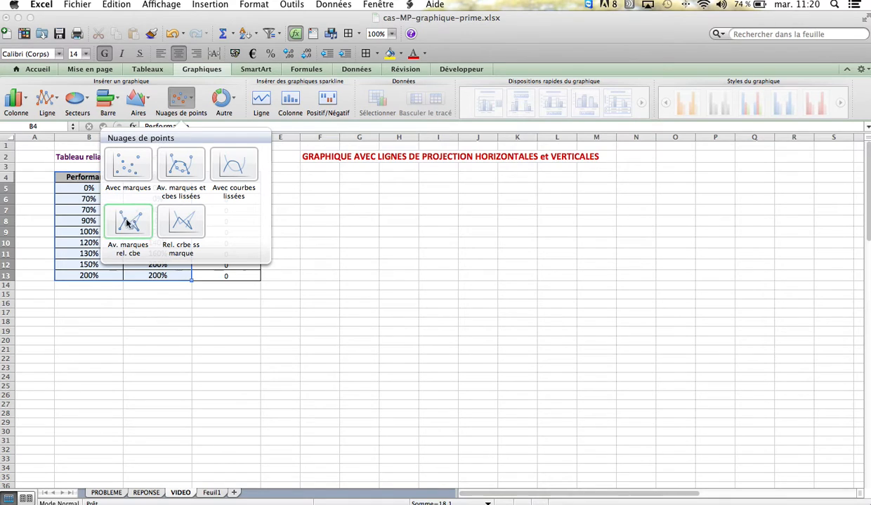
{"action": "left_click", "coordinate": [128, 223]}
{"action": "left_click", "coordinate": [536, 332]}
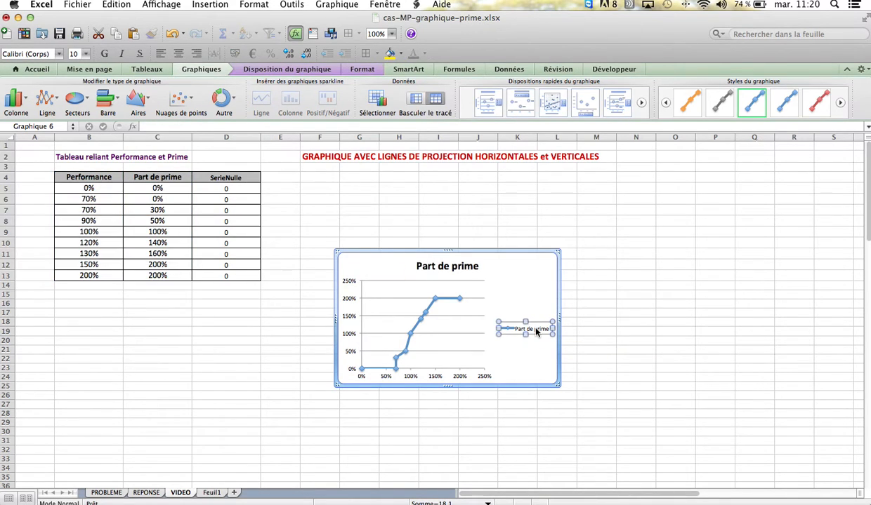
{"action": "key", "text": "Delete"}
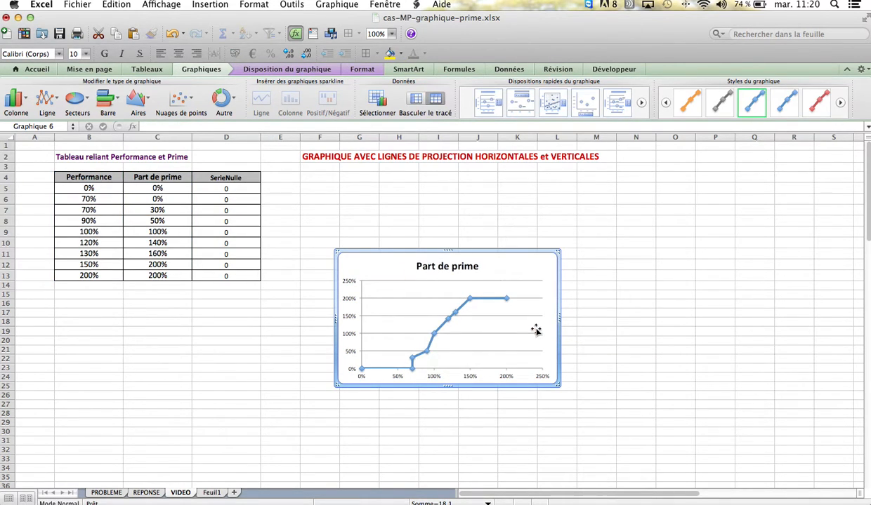
Set the maximum of the chart's horizontal axis scale to 2
{"action": "left_click", "coordinate": [540, 379]}
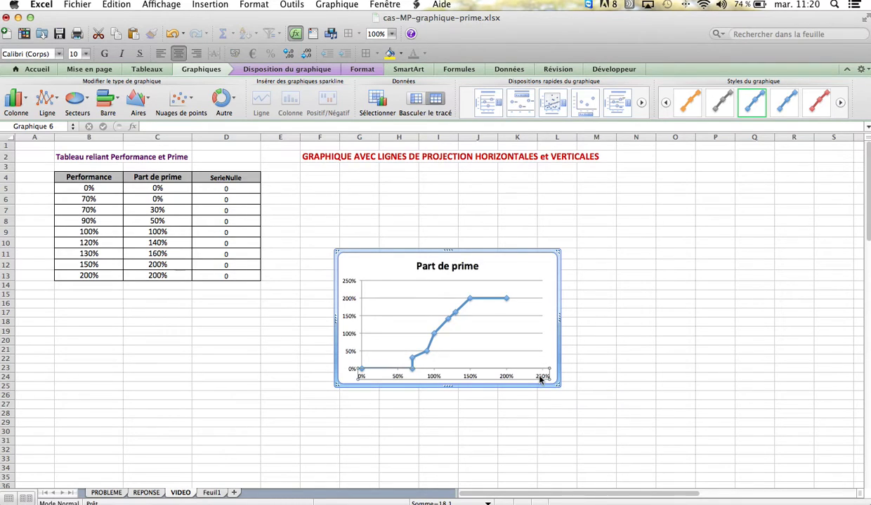
{"action": "right_click", "coordinate": [541, 380]}
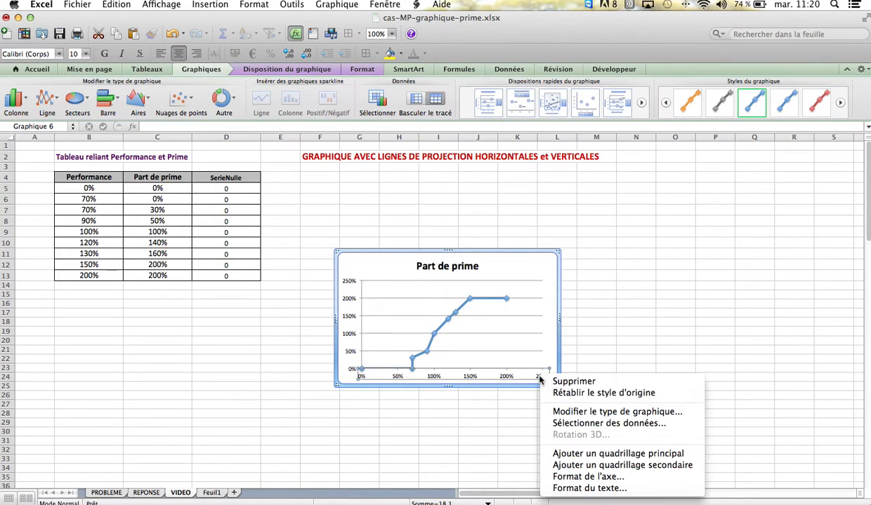
{"action": "left_click", "coordinate": [562, 476]}
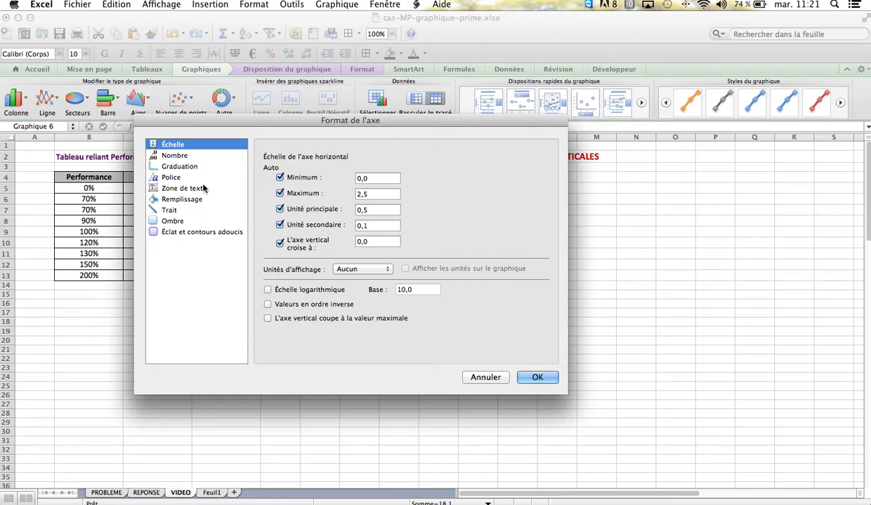
{"action": "left_click", "coordinate": [383, 193]}
{"action": "key", "text": "BackSpace"}
{"action": "key", "text": "BackSpace"}
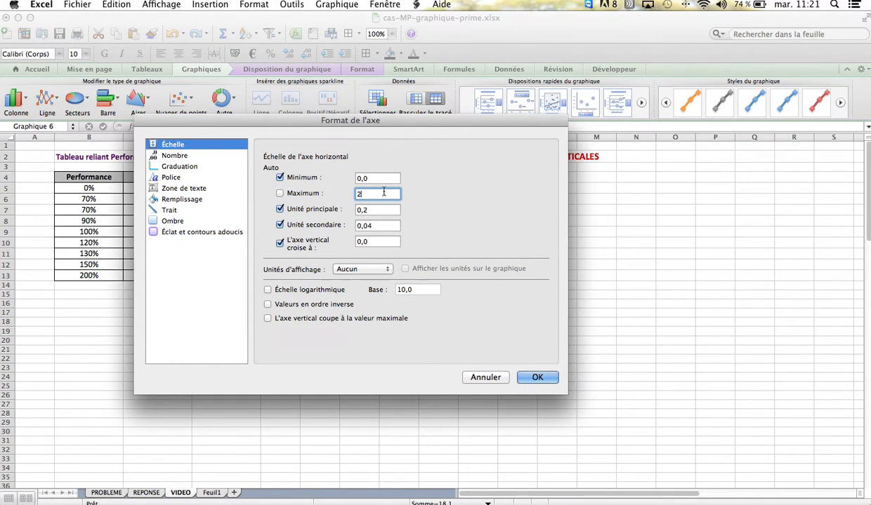
{"action": "left_click", "coordinate": [537, 377]}
Place the chart beside the data table and delete its horizontal and vertical axes
{"action": "left_click_drag", "start_coordinate": [463, 250], "coordinate": [392, 176]}
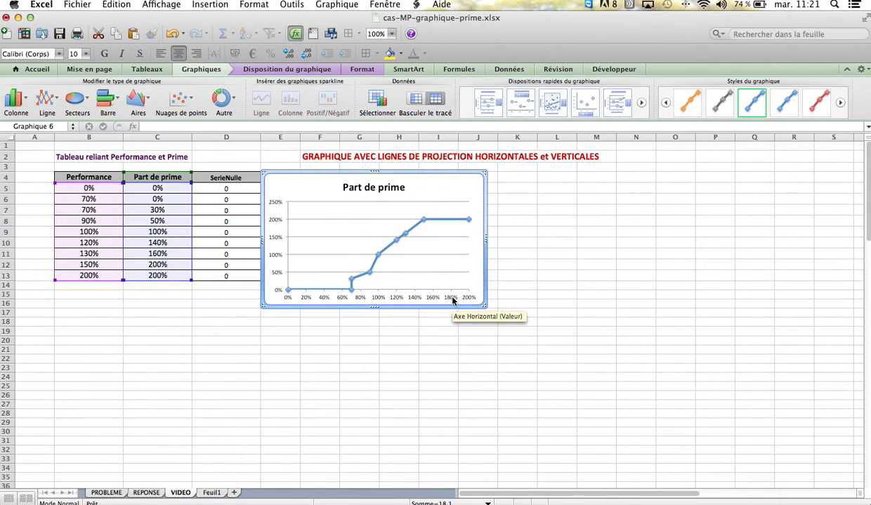
{"action": "key", "text": "Delete"}
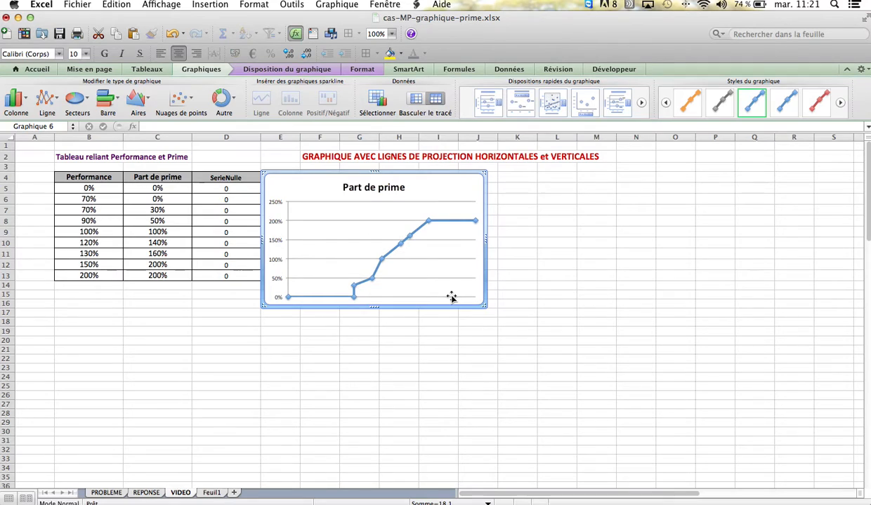
{"action": "left_click", "coordinate": [274, 224]}
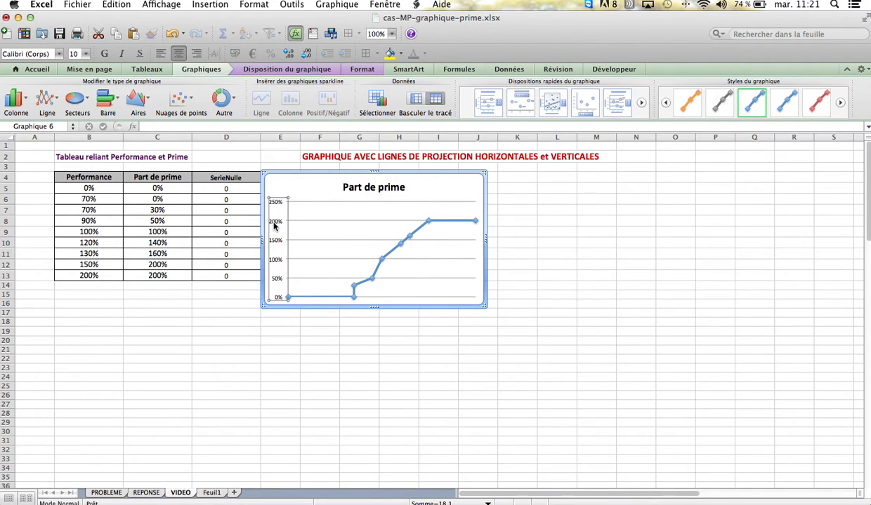
{"action": "key", "text": "Delete"}
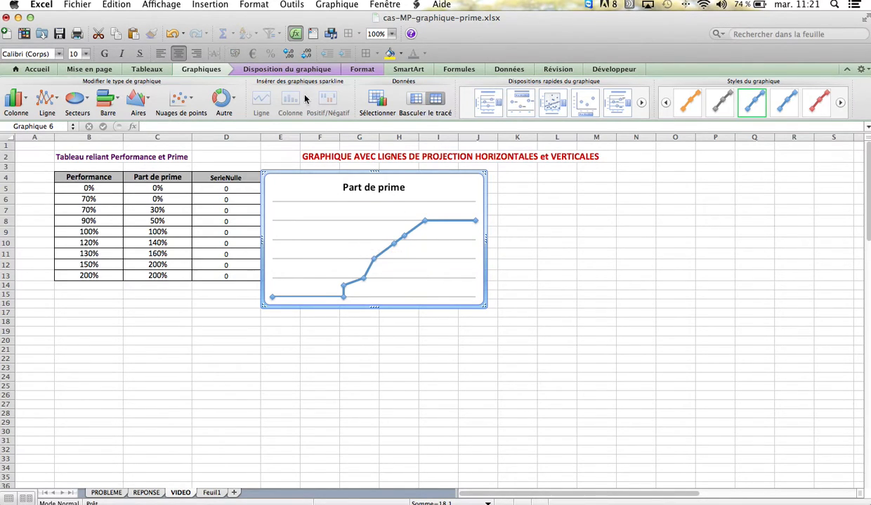
Add a chart series named Axe_X with X values from B5:B13 and Y values from D5:D13
{"action": "left_click", "coordinate": [201, 69]}
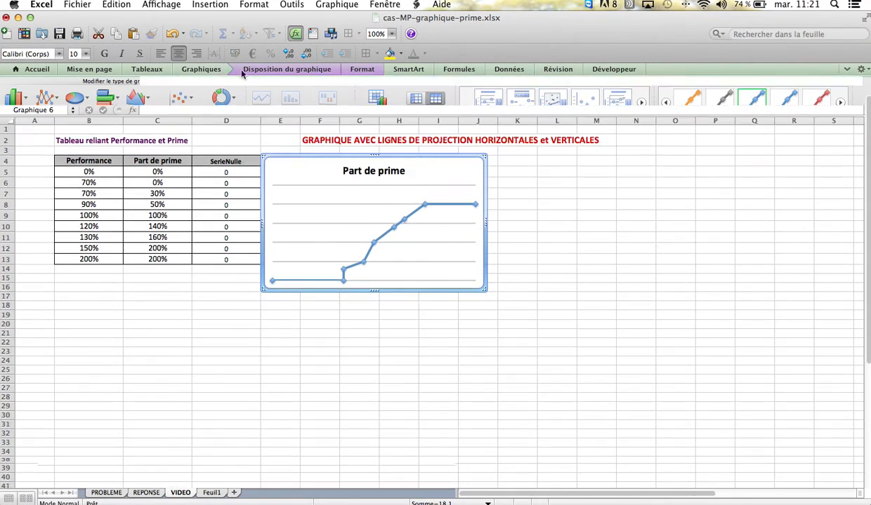
{"action": "left_click", "coordinate": [207, 68]}
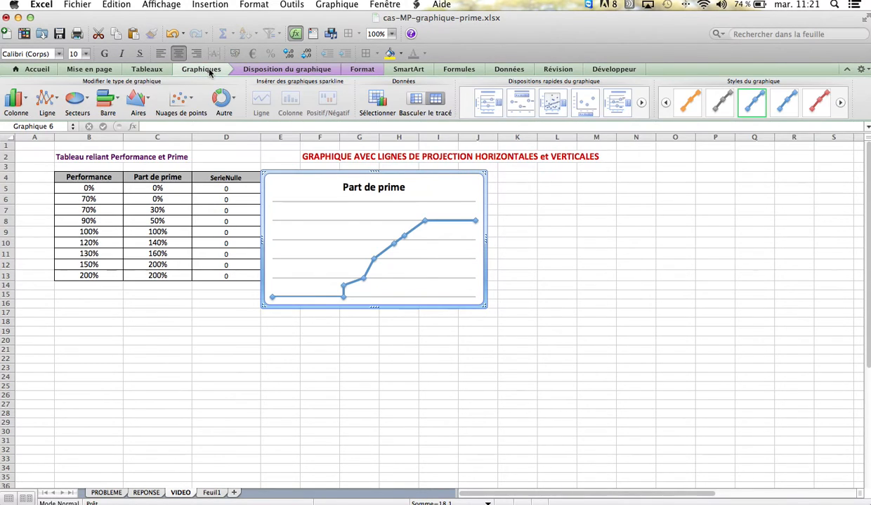
{"action": "left_click", "coordinate": [377, 101]}
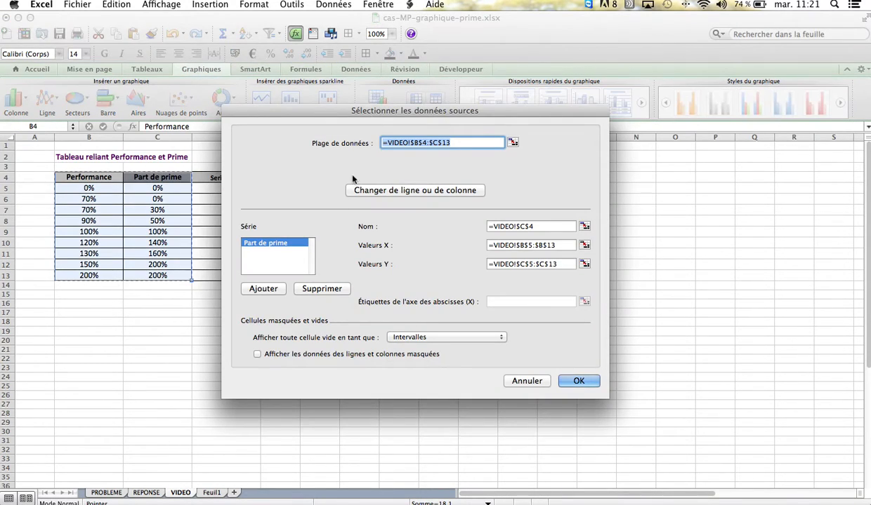
{"action": "left_click", "coordinate": [264, 288]}
{"action": "left_click", "coordinate": [537, 226]}
{"action": "type", "text": "Axe_X"}
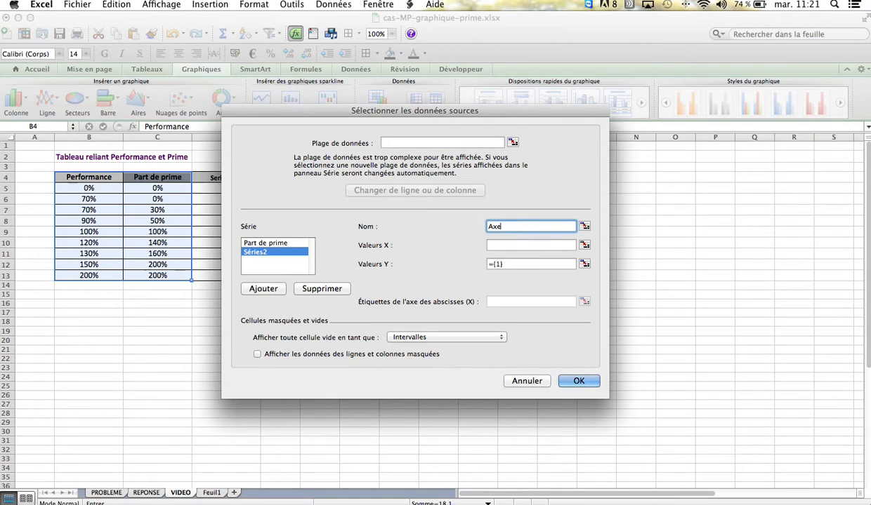
{"action": "left_click", "coordinate": [548, 243]}
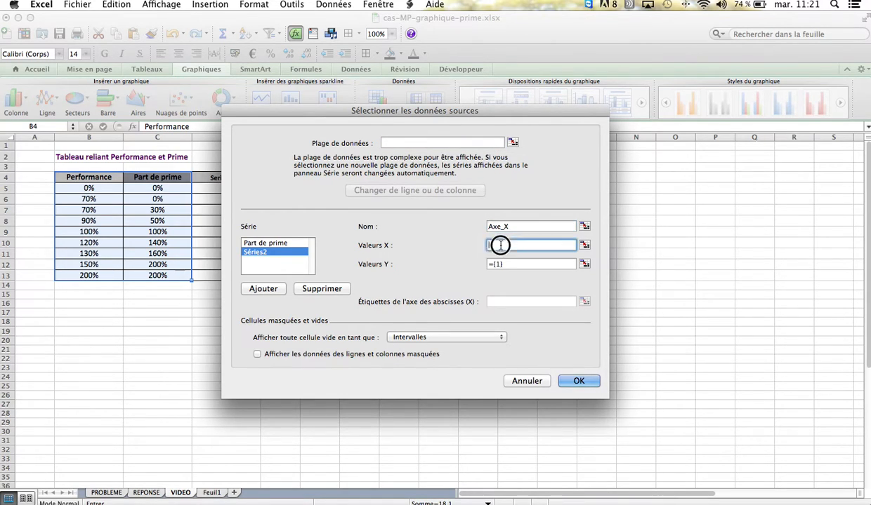
{"action": "left_click_drag", "start_coordinate": [72, 190], "coordinate": [79, 274]}
{"action": "left_click", "coordinate": [519, 265]}
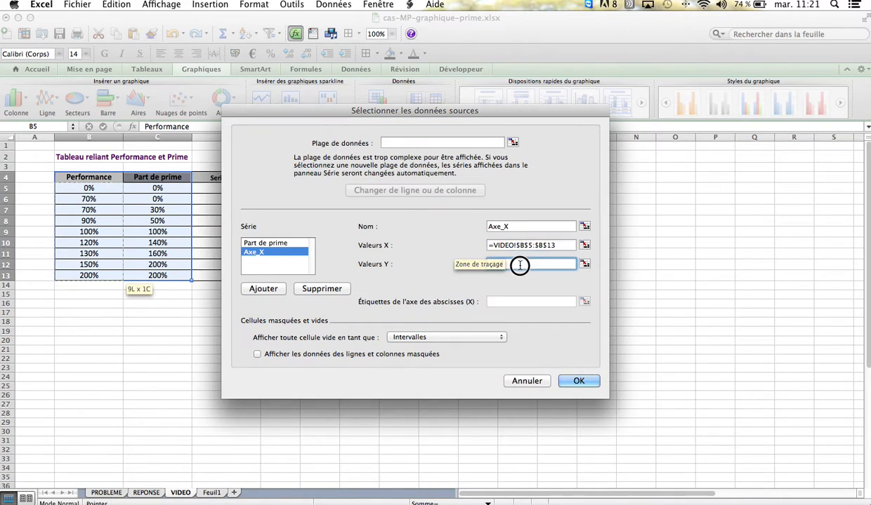
{"action": "left_click_drag", "start_coordinate": [214, 190], "coordinate": [211, 274]}
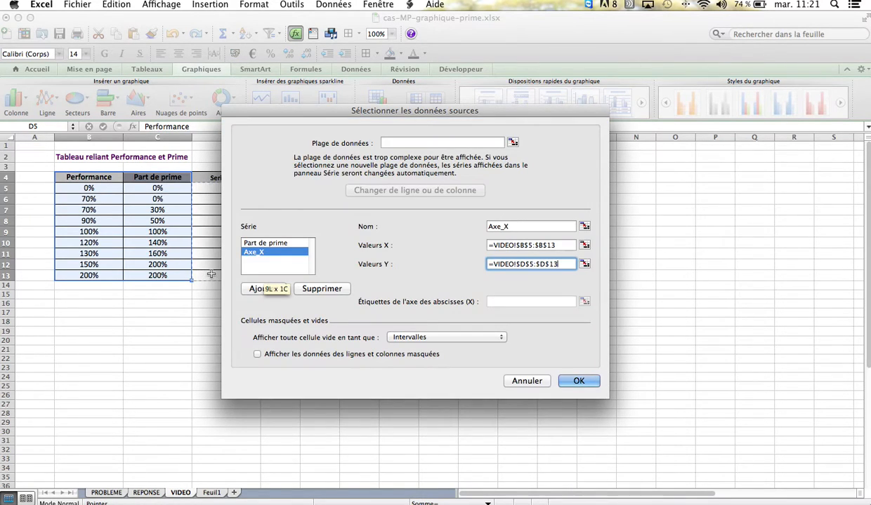
{"action": "left_click", "coordinate": [591, 386]}
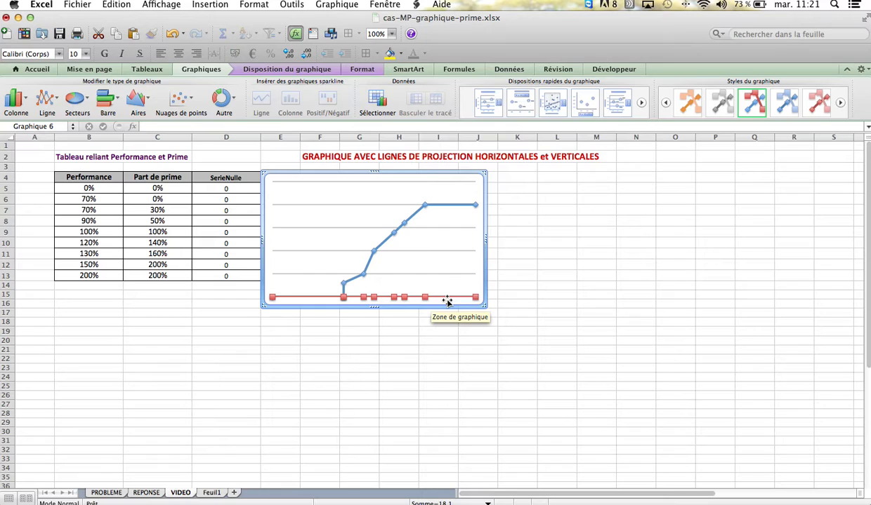
Add a chart series named Axe_Y with X values from D5:D13 and Y values from C5:C13
{"action": "left_click", "coordinate": [377, 101]}
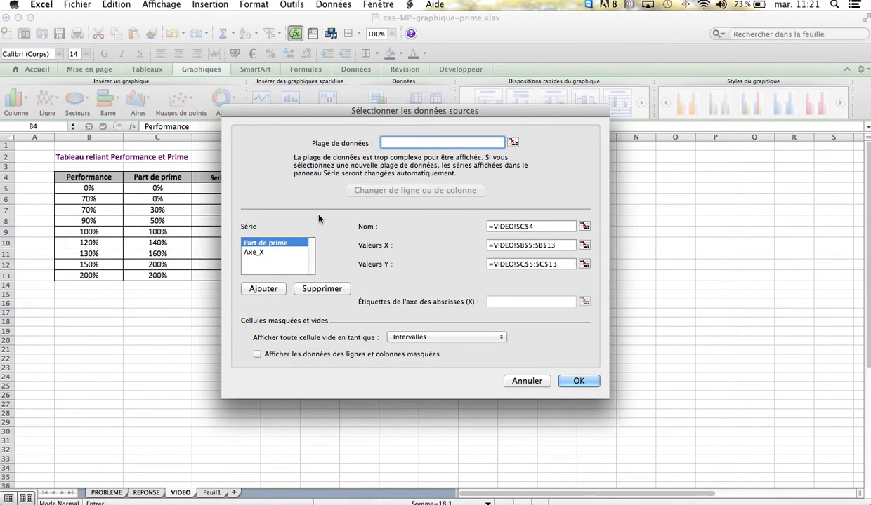
{"action": "left_click", "coordinate": [263, 288]}
{"action": "left_click", "coordinate": [498, 226]}
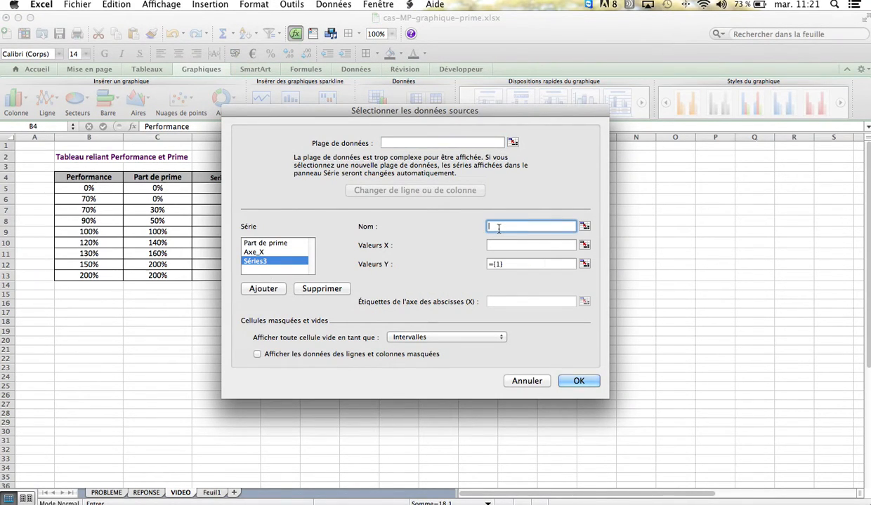
{"action": "type", "text": "Axe_Y"}
{"action": "left_click", "coordinate": [492, 245]}
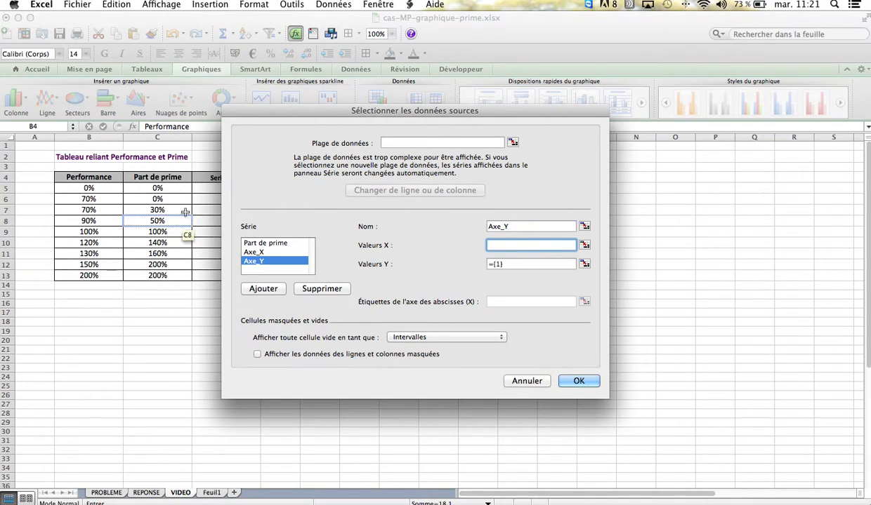
{"action": "left_click_drag", "start_coordinate": [207, 188], "coordinate": [213, 281]}
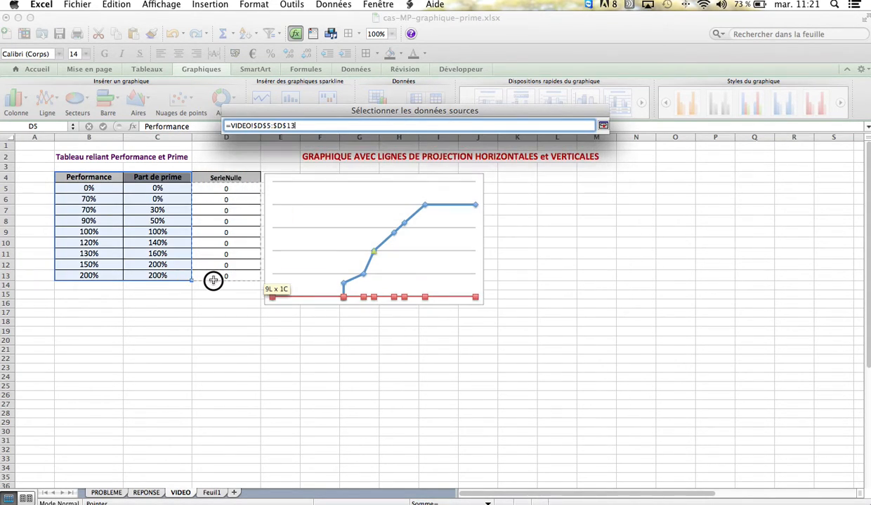
{"action": "left_click", "coordinate": [500, 264]}
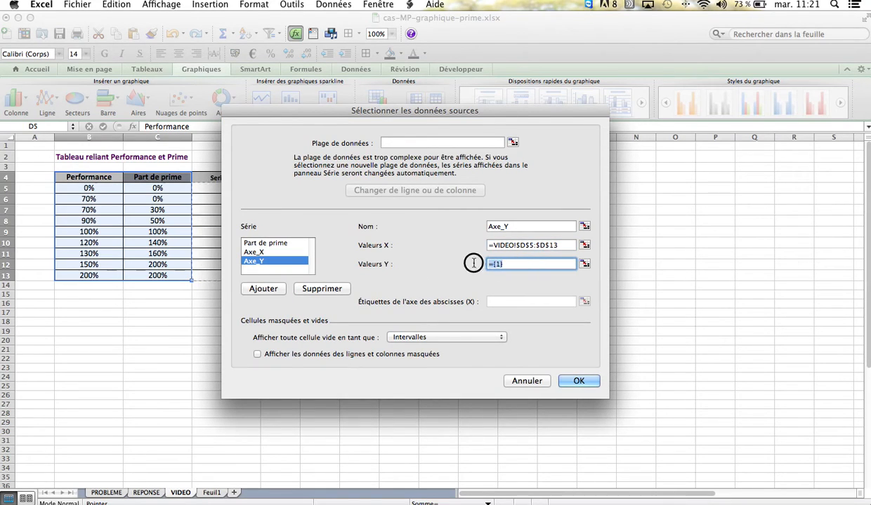
{"action": "key", "text": "BackSpace"}
{"action": "left_click_drag", "start_coordinate": [176, 184], "coordinate": [174, 272]}
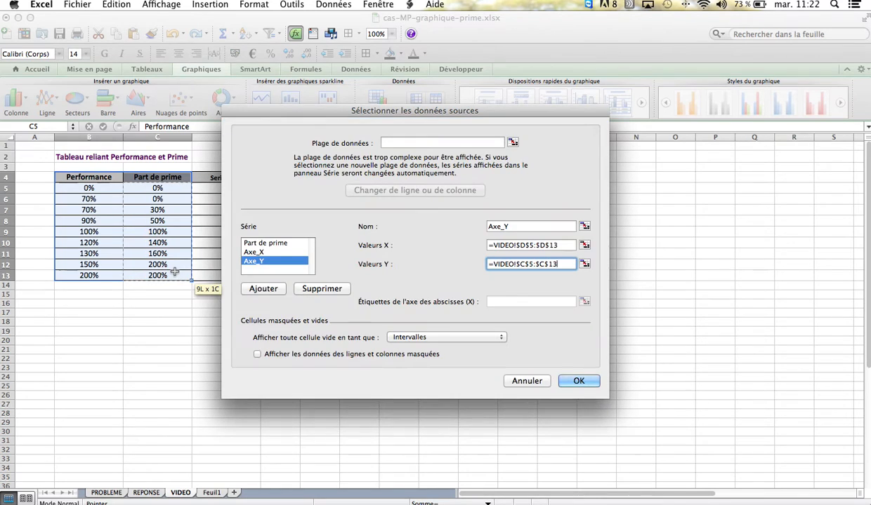
{"action": "left_click", "coordinate": [576, 381]}
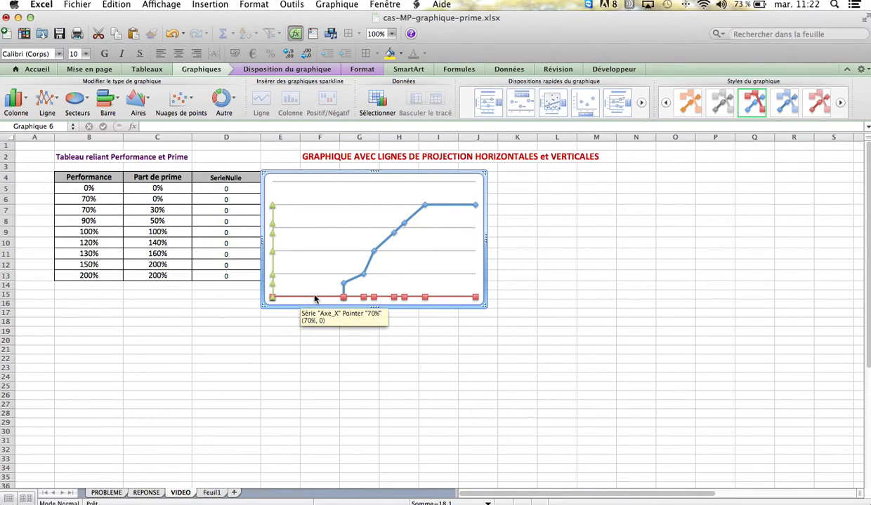
Remove the connecting line of the Axe_X series by setting its line colour to Aucun trait
{"action": "left_click", "coordinate": [424, 299]}
{"action": "right_click", "coordinate": [424, 300]}
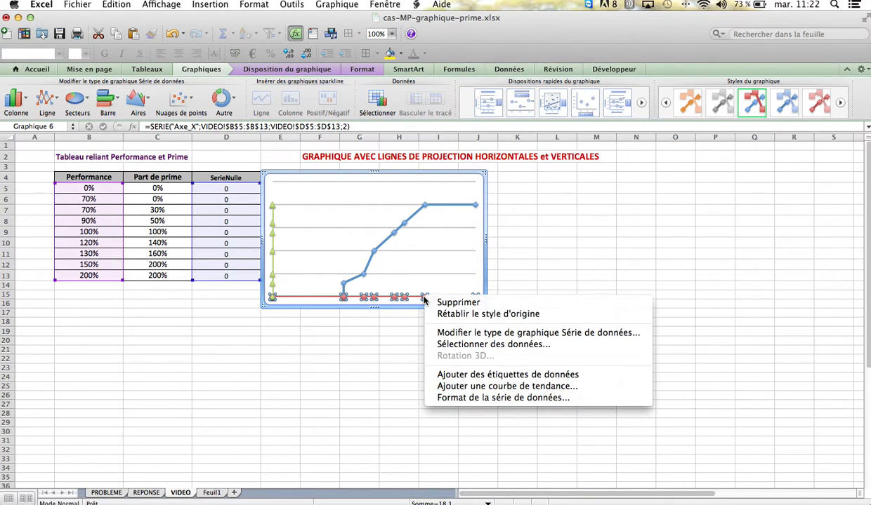
{"action": "left_click", "coordinate": [449, 397]}
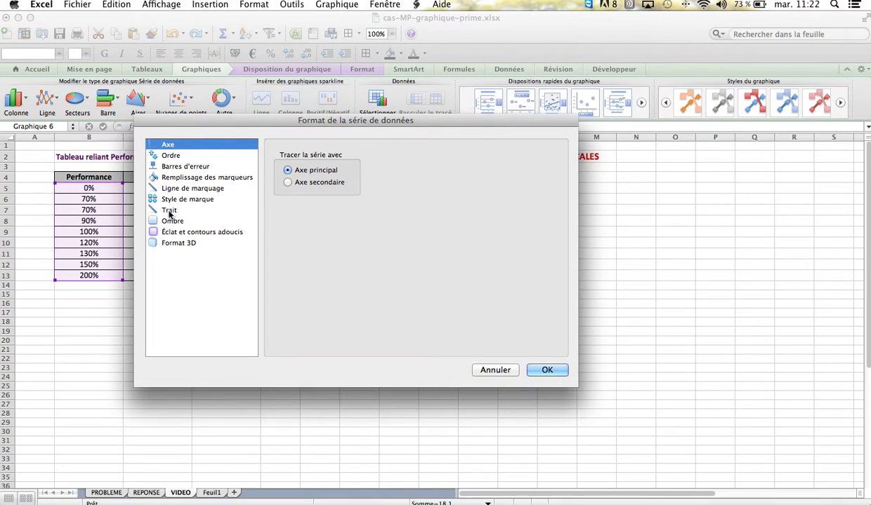
{"action": "left_click", "coordinate": [171, 209]}
{"action": "left_click", "coordinate": [373, 155]}
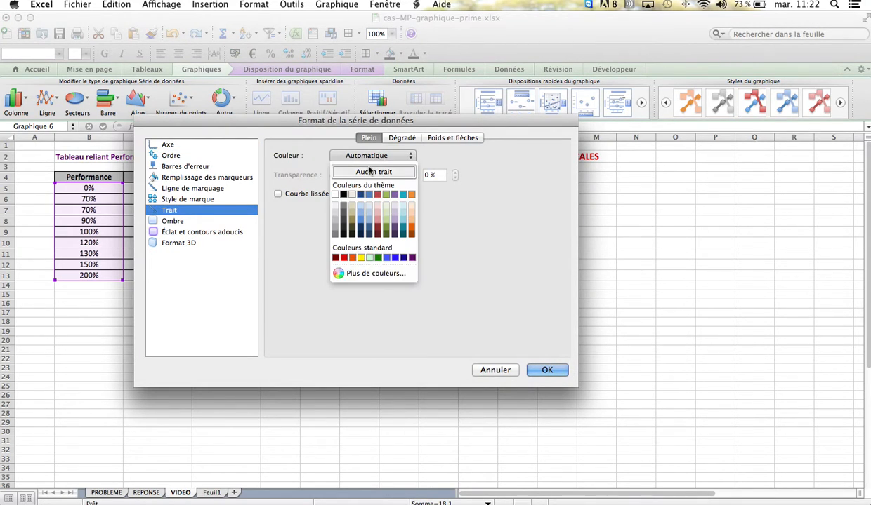
{"action": "left_click", "coordinate": [369, 176]}
{"action": "left_click", "coordinate": [547, 370]}
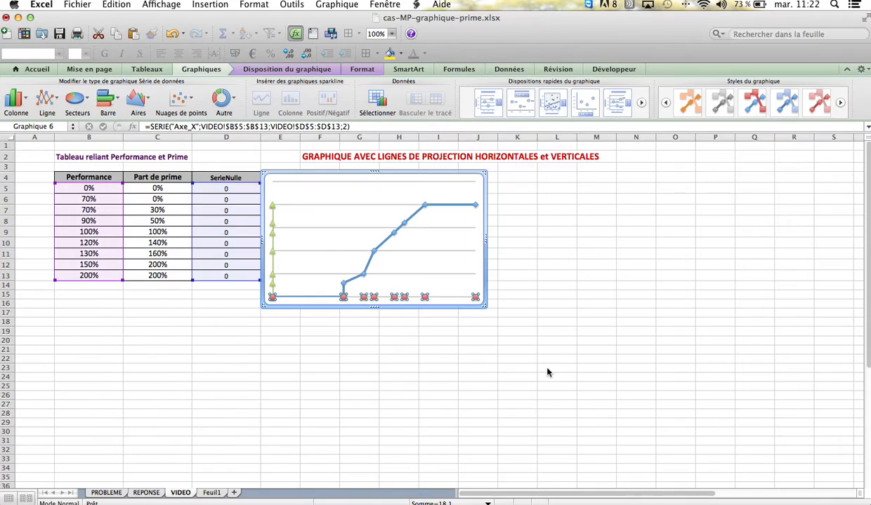
Remove the connecting line of the Axe_Y series by setting its line colour to Aucun trait
{"action": "left_click", "coordinate": [274, 226]}
{"action": "right_click", "coordinate": [274, 227]}
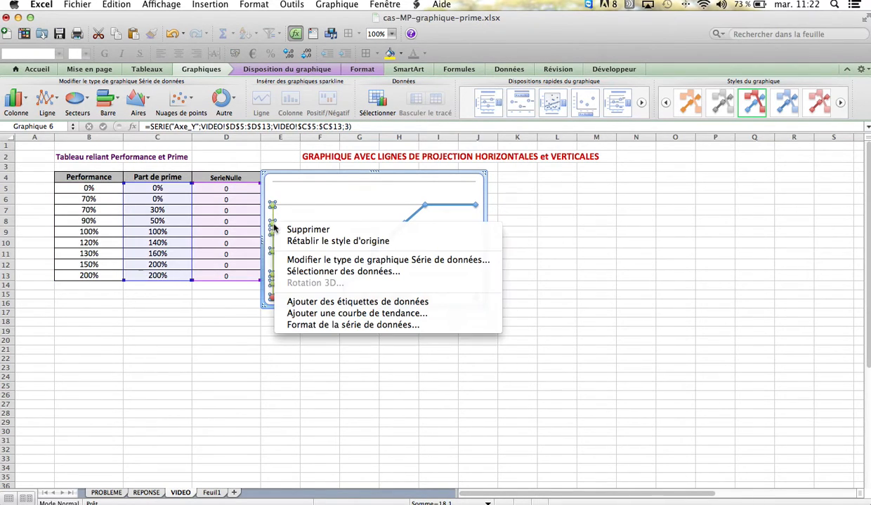
{"action": "left_click", "coordinate": [321, 327]}
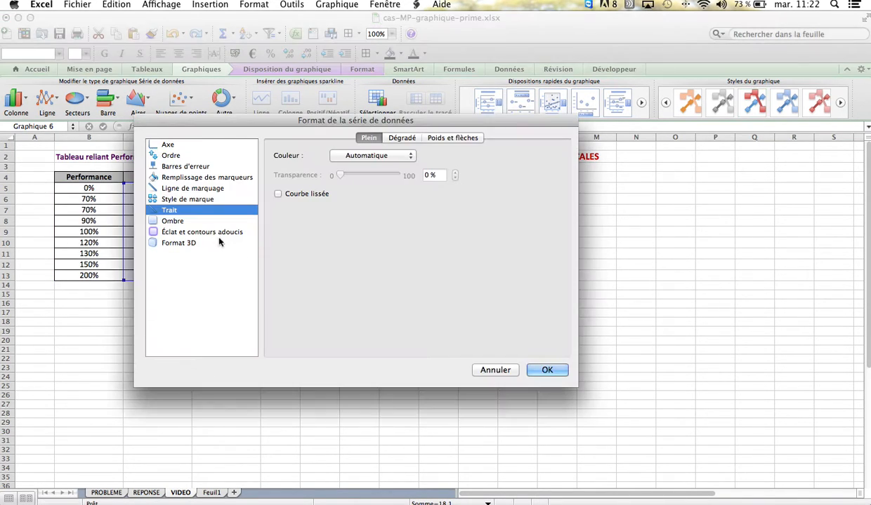
{"action": "left_click", "coordinate": [370, 155]}
{"action": "left_click", "coordinate": [365, 171]}
{"action": "left_click", "coordinate": [547, 370]}
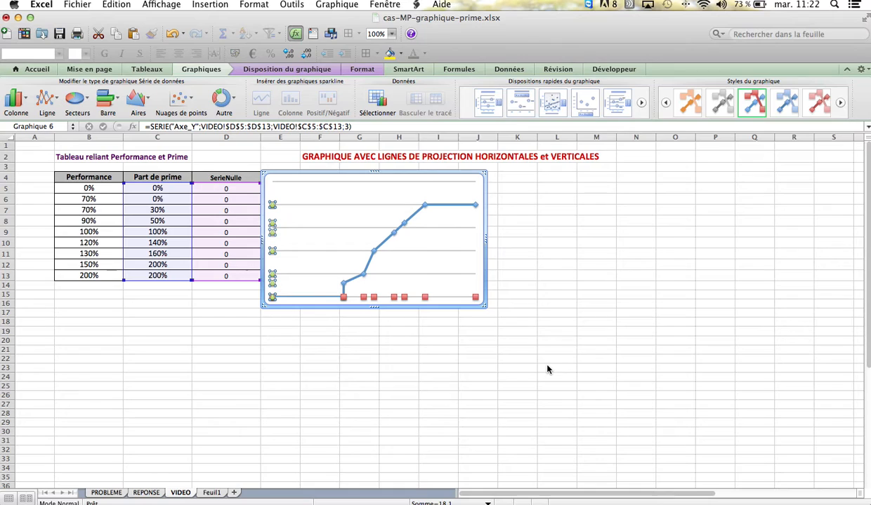
Enlarge the chart to reach about row 26 and move it back beside the data table
{"action": "left_click", "coordinate": [265, 310]}
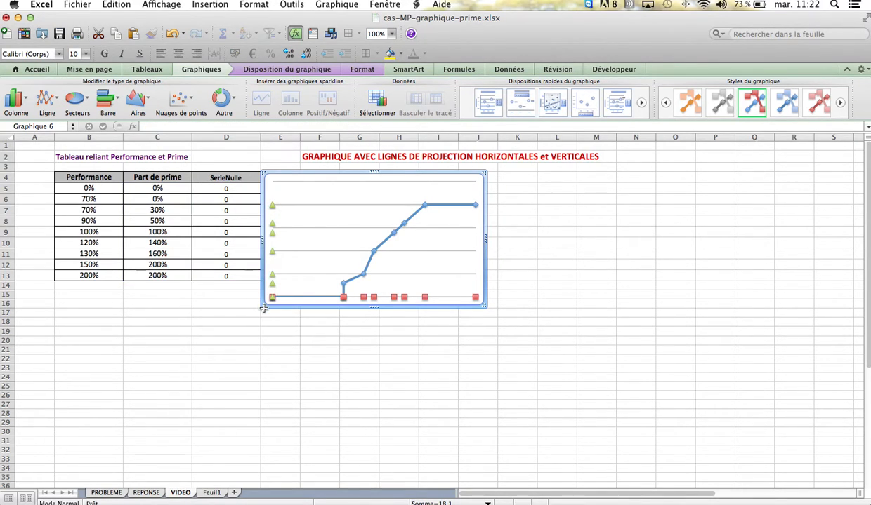
{"action": "left_click_drag", "start_coordinate": [261, 309], "coordinate": [169, 403]}
{"action": "left_click_drag", "start_coordinate": [233, 174], "coordinate": [311, 175]}
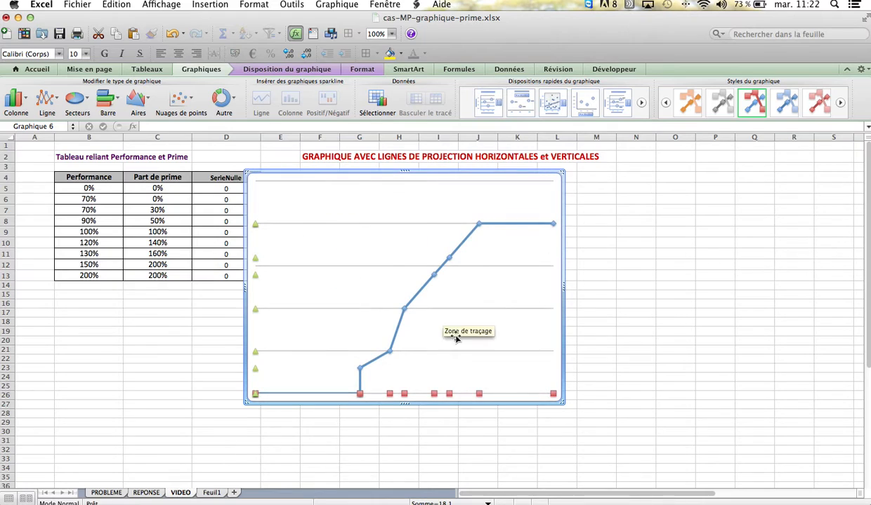
Label the Axe_X points with their X values placed below, and shorten the plot area from beneath to make room for the labels
{"action": "left_click", "coordinate": [404, 394]}
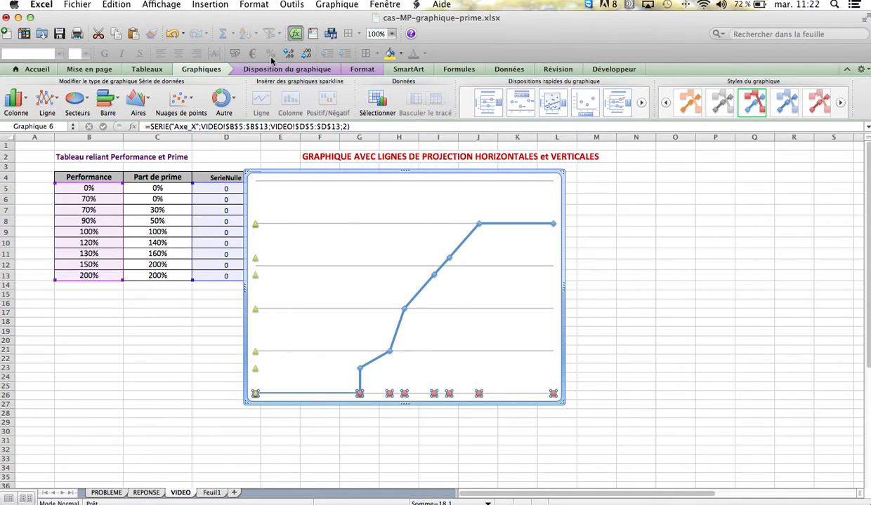
{"action": "left_click", "coordinate": [252, 70]}
{"action": "left_click", "coordinate": [265, 97]}
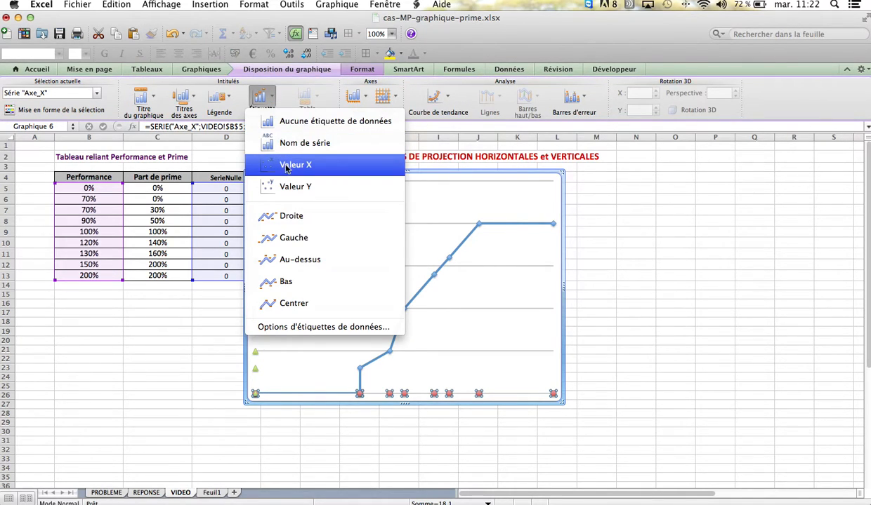
{"action": "left_click", "coordinate": [272, 99]}
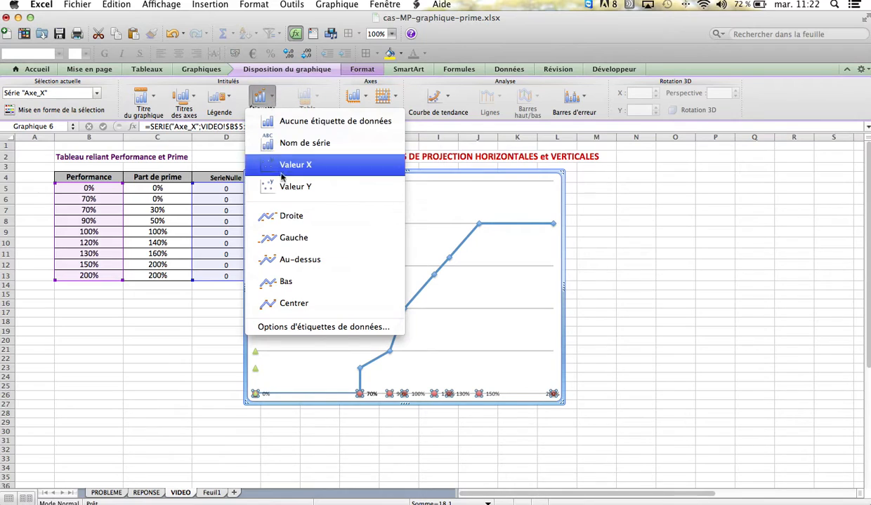
{"action": "left_click", "coordinate": [292, 281]}
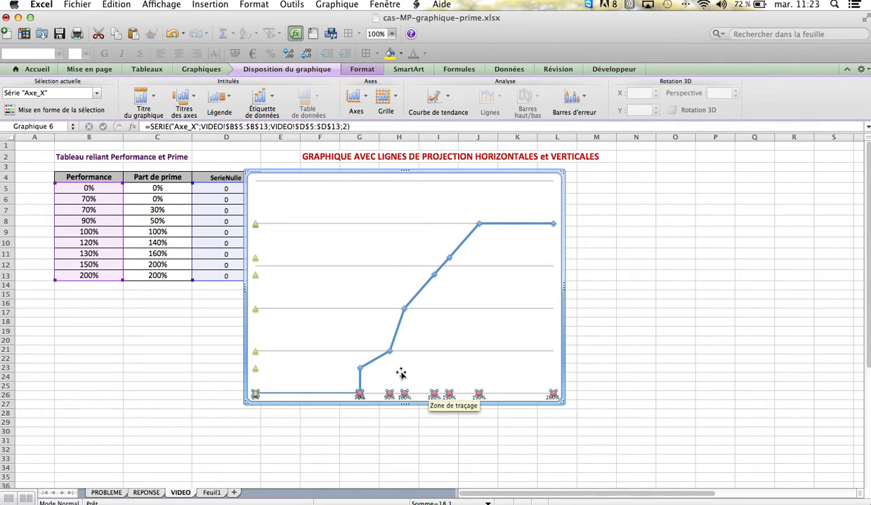
{"action": "left_click", "coordinate": [366, 286]}
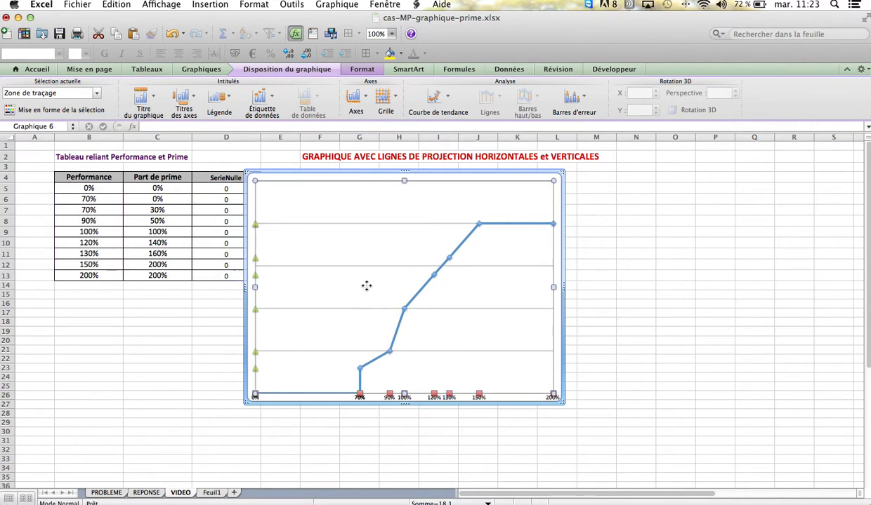
{"action": "left_click_drag", "start_coordinate": [404, 394], "coordinate": [404, 375]}
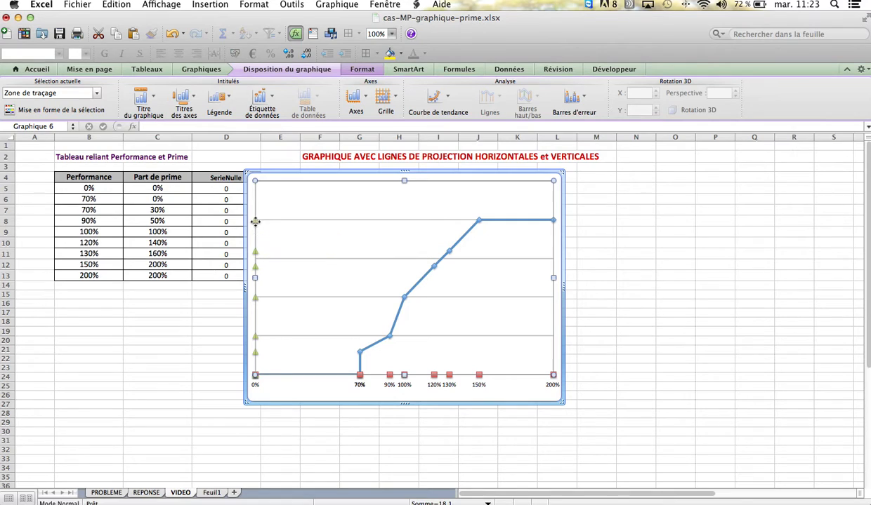
Label the Axe_Y points with their Y values, placed to the left of the markers
{"action": "left_click", "coordinate": [254, 299]}
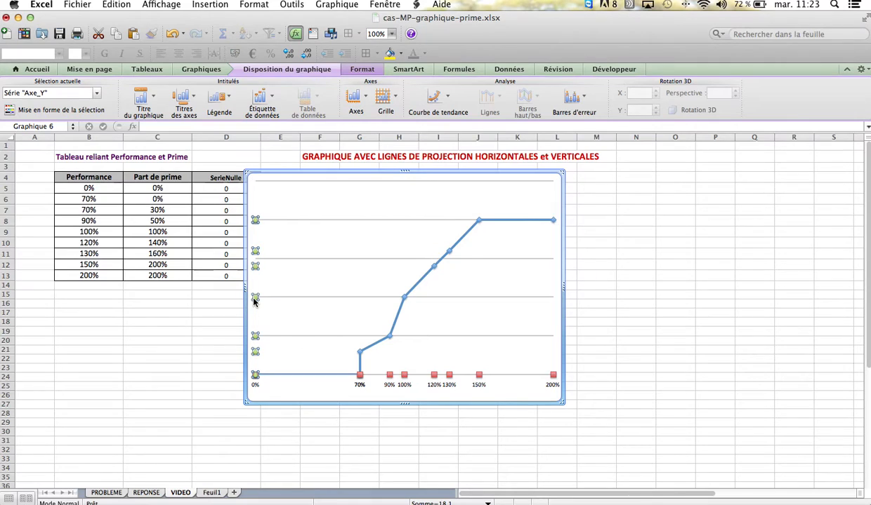
{"action": "left_click", "coordinate": [271, 104]}
{"action": "left_click", "coordinate": [294, 188]}
{"action": "left_click", "coordinate": [272, 102]}
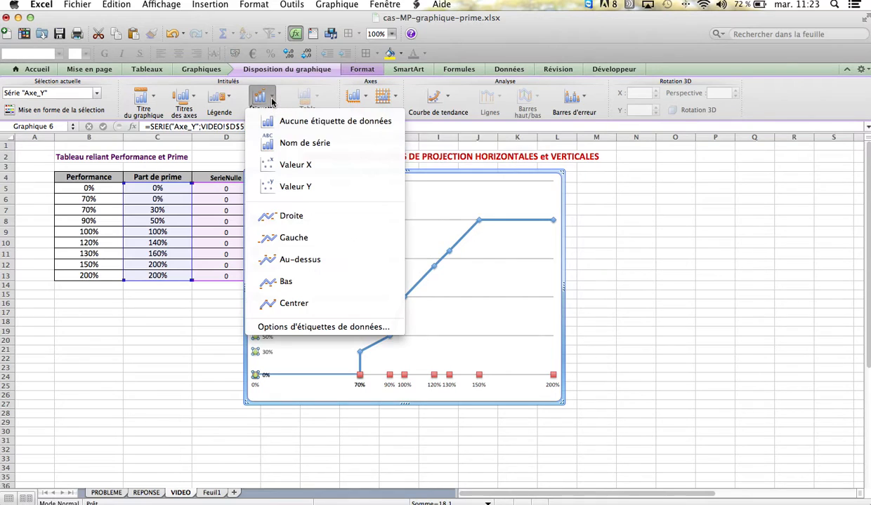
{"action": "left_click", "coordinate": [278, 237]}
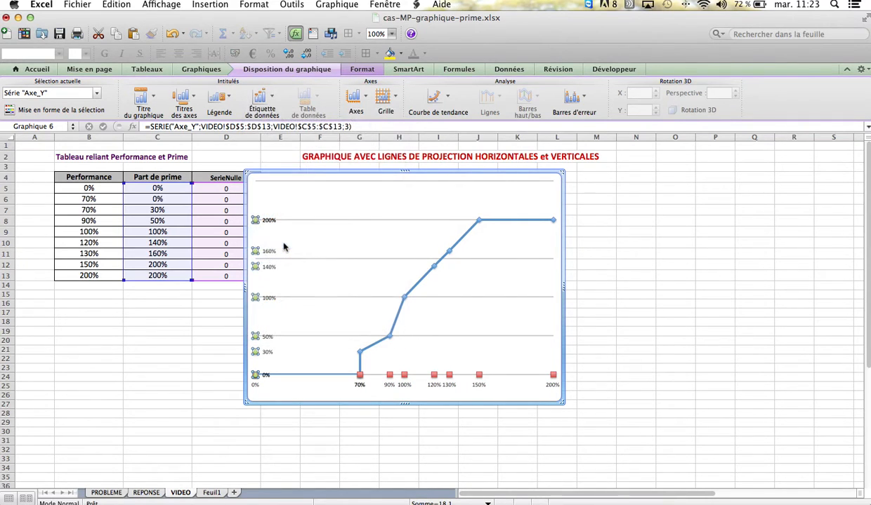
Shrink the plot area inward from its left side and upper-right corner to leave margins around the curve
{"action": "left_click", "coordinate": [302, 272]}
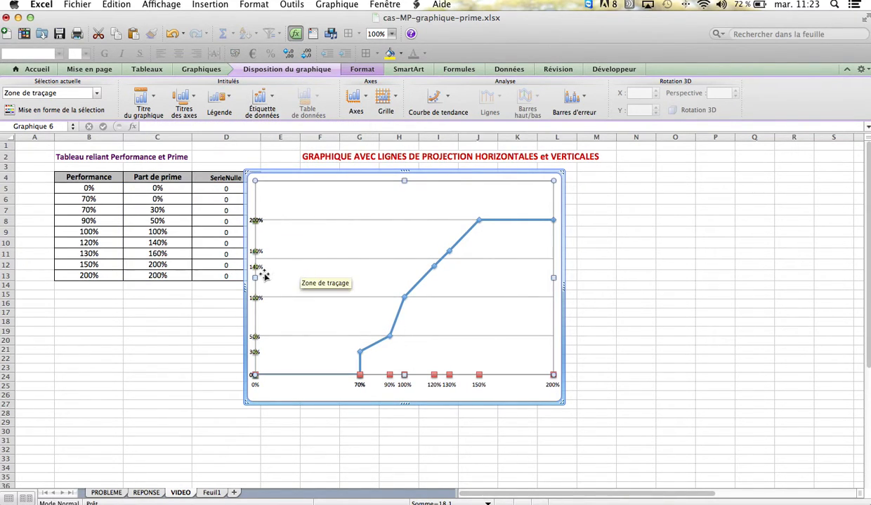
{"action": "left_click_drag", "start_coordinate": [255, 278], "coordinate": [292, 279]}
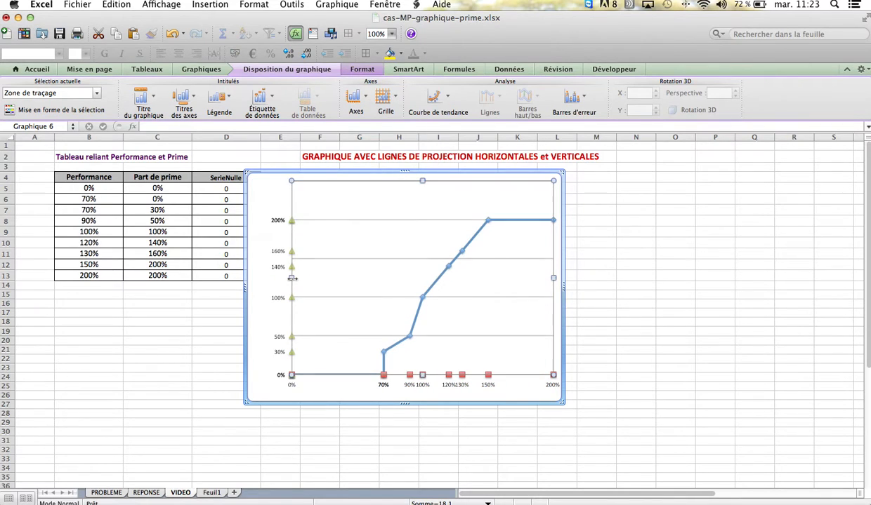
{"action": "left_click_drag", "start_coordinate": [553, 181], "coordinate": [519, 210]}
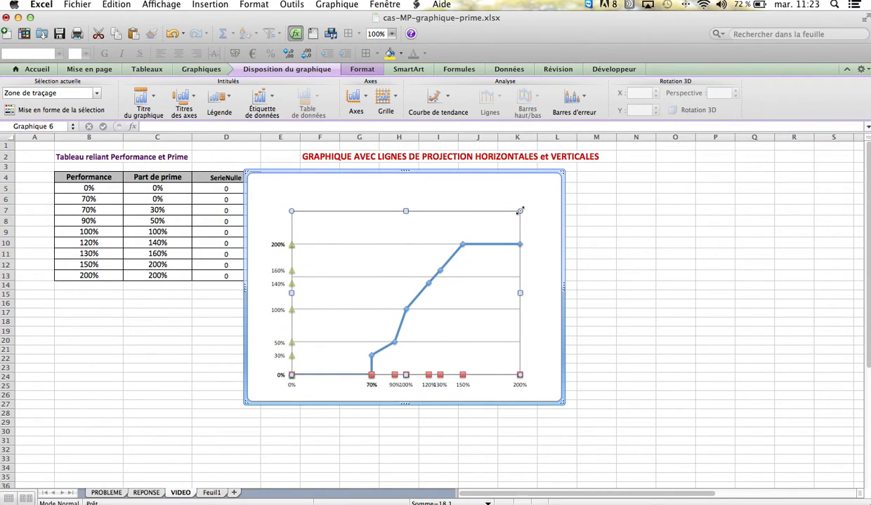
Label the Part de prime curve's points with Y values placed above, and delete the chart's horizontal gridlines
{"action": "left_click", "coordinate": [486, 245]}
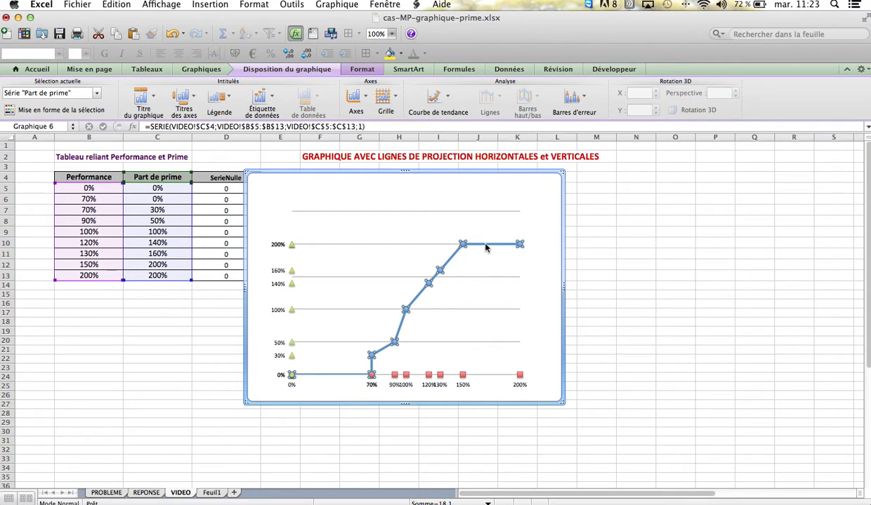
{"action": "left_click", "coordinate": [274, 102]}
{"action": "left_click", "coordinate": [278, 110]}
{"action": "left_click", "coordinate": [266, 101]}
{"action": "left_click", "coordinate": [290, 261]}
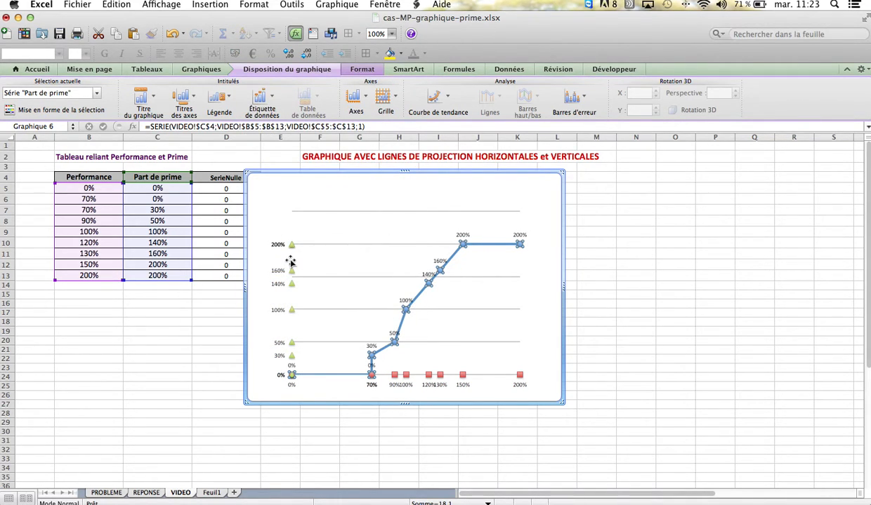
{"action": "left_click", "coordinate": [319, 247]}
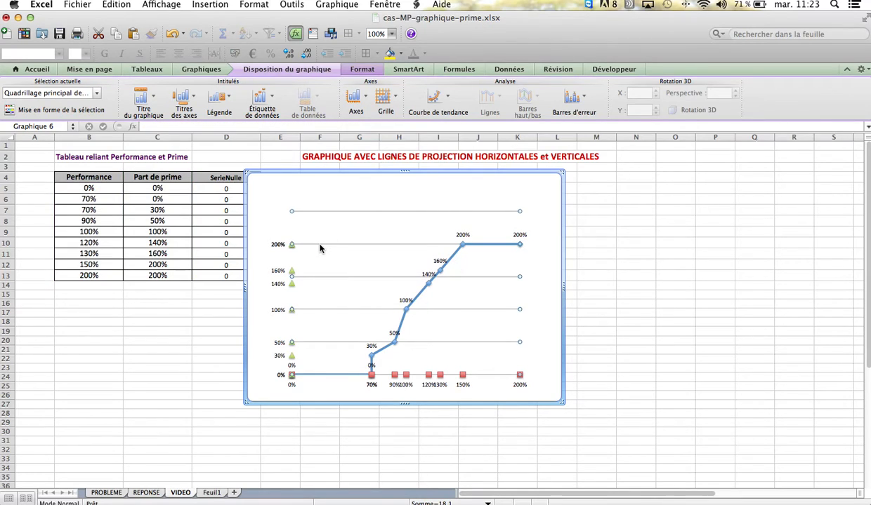
{"action": "key", "text": "Delete"}
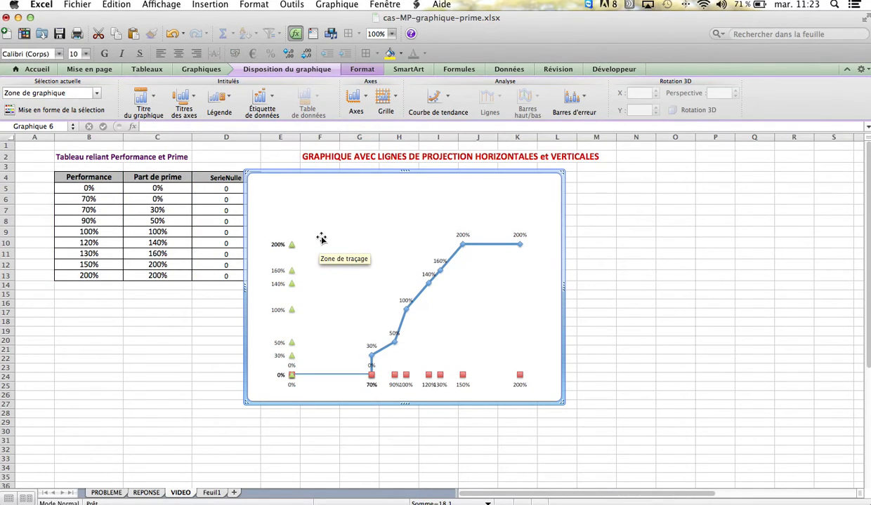
Give the Part de prime series X error bars in the Moins direction with the Maj end style
{"action": "left_click", "coordinate": [450, 263]}
{"action": "right_click", "coordinate": [450, 262]}
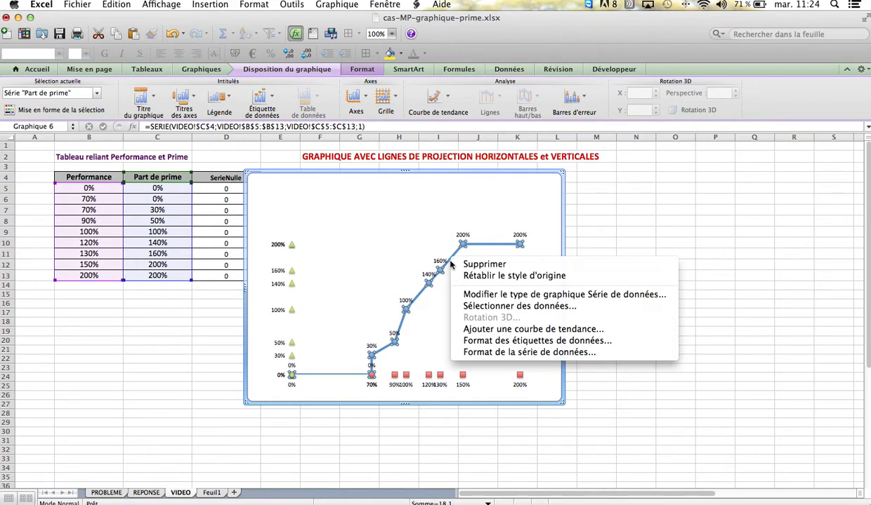
{"action": "left_click", "coordinate": [467, 352]}
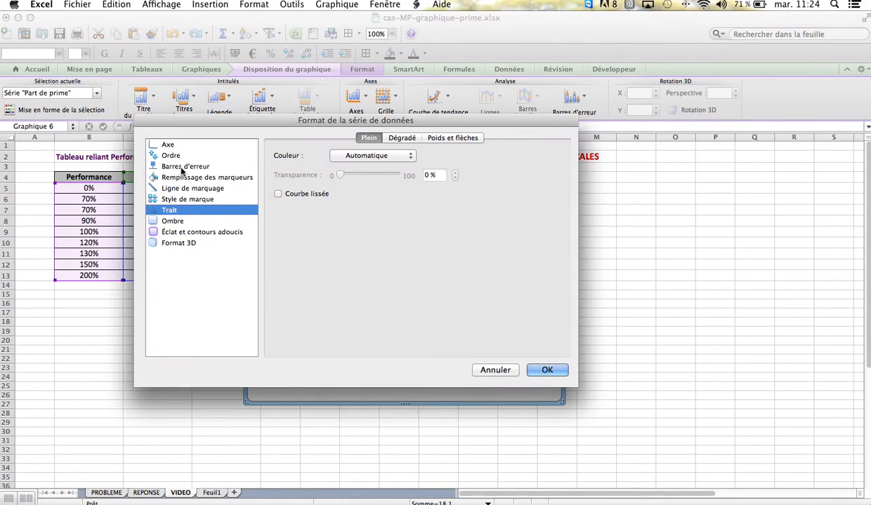
{"action": "left_click", "coordinate": [182, 168]}
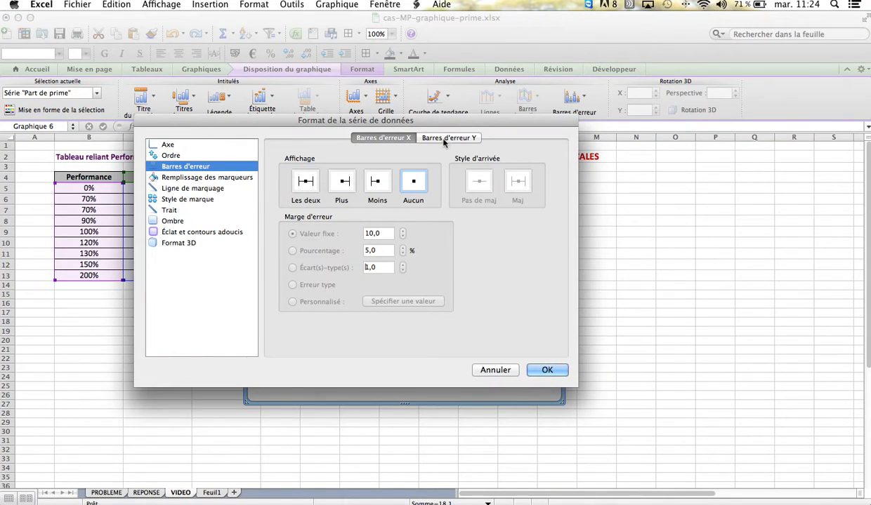
{"action": "left_click", "coordinate": [377, 183]}
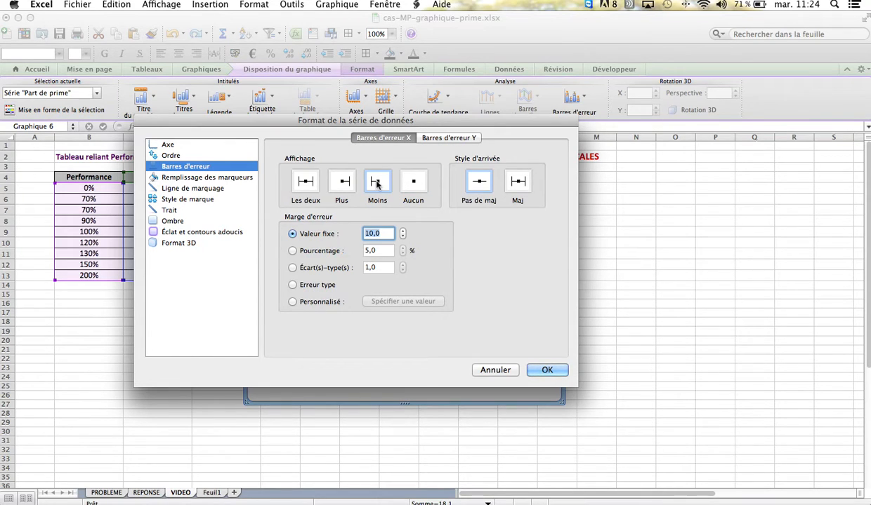
{"action": "left_click", "coordinate": [518, 184]}
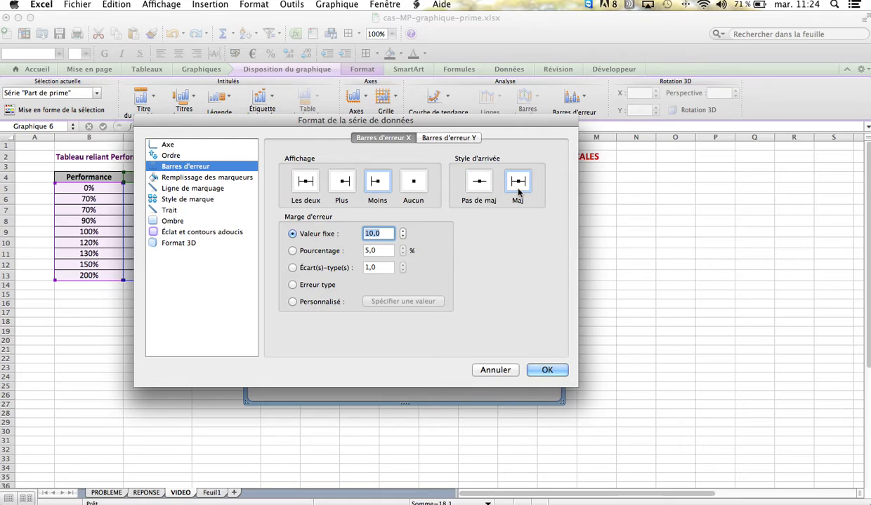
Set custom X error bar amounts, with the positive value left empty and the negative value taken from B5:B13
{"action": "left_click", "coordinate": [319, 302]}
{"action": "left_click", "coordinate": [402, 301]}
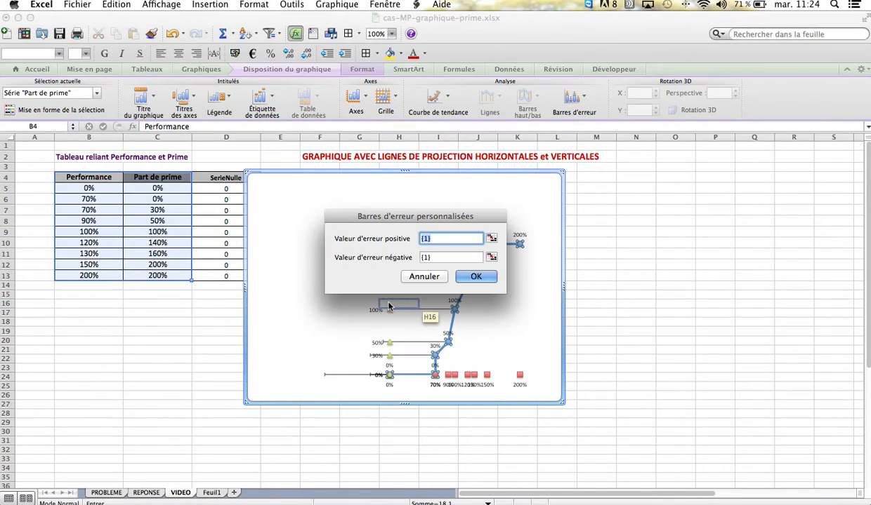
{"action": "key", "text": "BackSpace"}
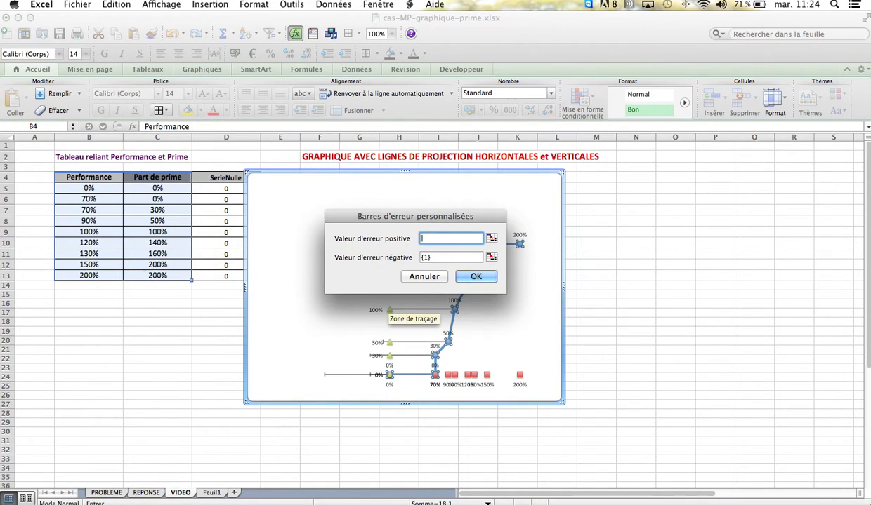
{"action": "left_click", "coordinate": [382, 256]}
{"action": "key", "text": "BackSpace"}
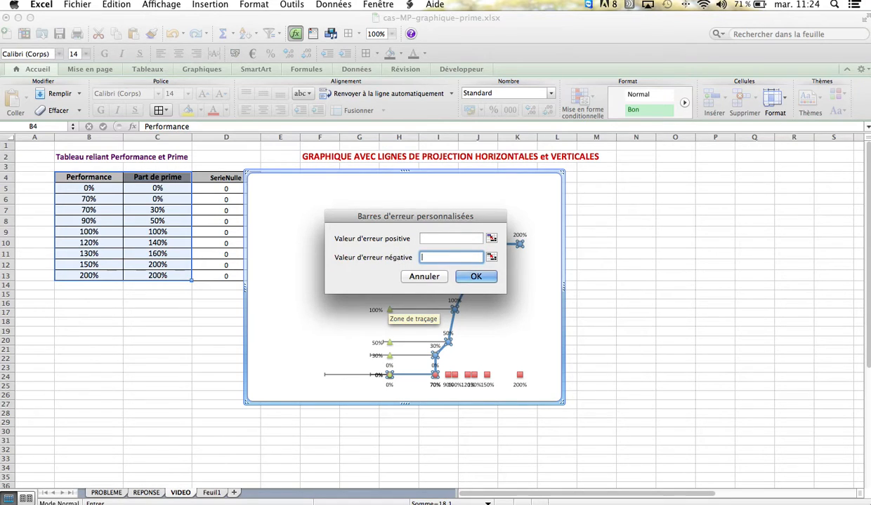
{"action": "left_click_drag", "start_coordinate": [92, 186], "coordinate": [101, 274]}
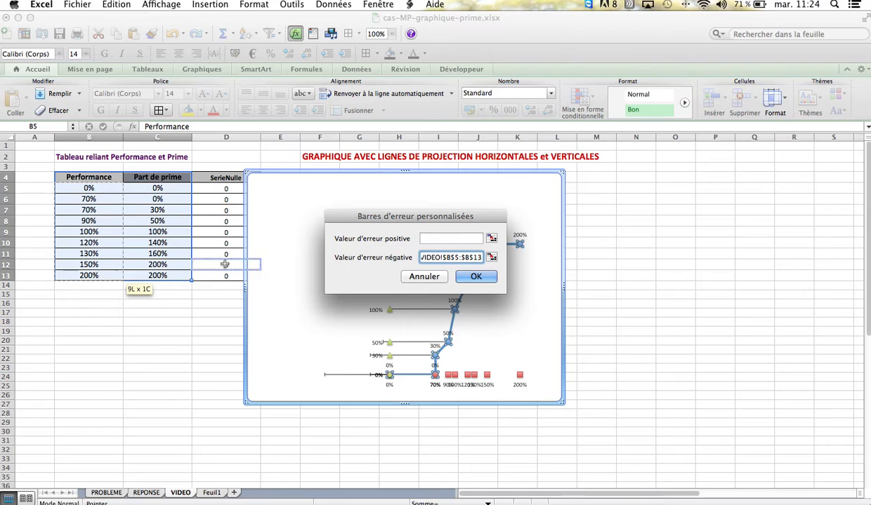
{"action": "left_click", "coordinate": [470, 278]}
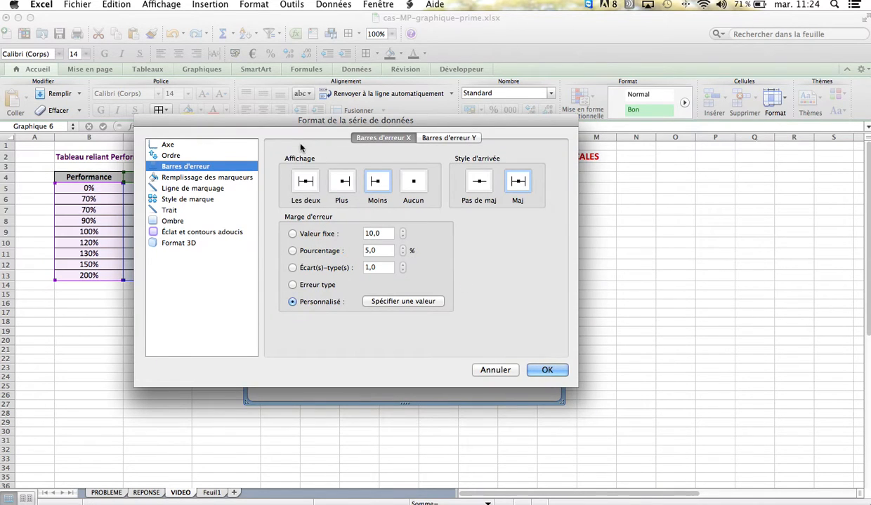
Give the Part de prime series custom Y error bars in the Moins direction with the Maj end style
{"action": "mouse_move", "coordinate": [256, 119]}
{"action": "left_mouse_down"}
{"action": "mouse_move", "coordinate": [288, 160]}
{"action": "mouse_move", "coordinate": [384, 358]}
{"action": "mouse_move", "coordinate": [375, 396]}
{"action": "mouse_move", "coordinate": [277, 217]}
{"action": "mouse_move", "coordinate": [221, 86]}
{"action": "mouse_move", "coordinate": [253, 109]}
{"action": "left_mouse_up"}
{"action": "left_click", "coordinate": [422, 124]}
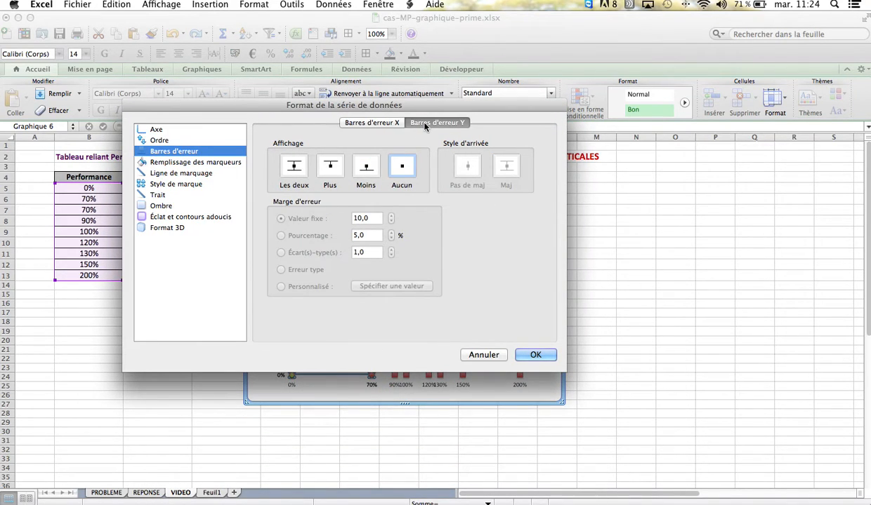
{"action": "left_click", "coordinate": [365, 168]}
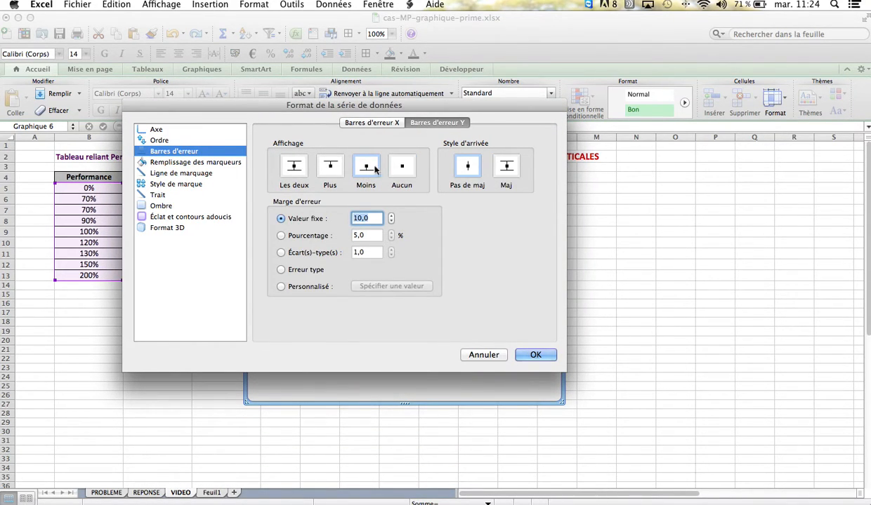
{"action": "left_click", "coordinate": [508, 169]}
{"action": "left_click", "coordinate": [309, 286]}
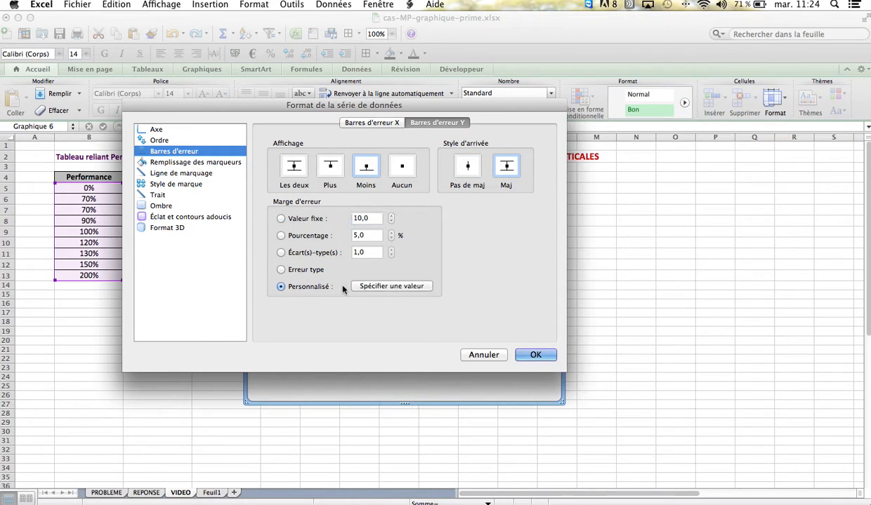
Open the custom amounts of the Y error bars and clear both the positive and negative error values
{"action": "left_click", "coordinate": [389, 285]}
{"action": "key", "text": "BackSpace"}
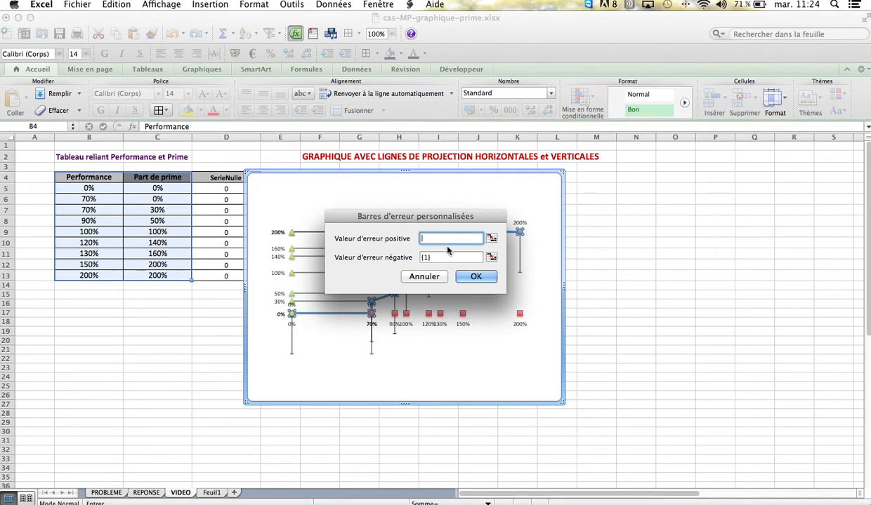
{"action": "key", "text": "Tab"}
{"action": "key", "text": "BackSpace"}
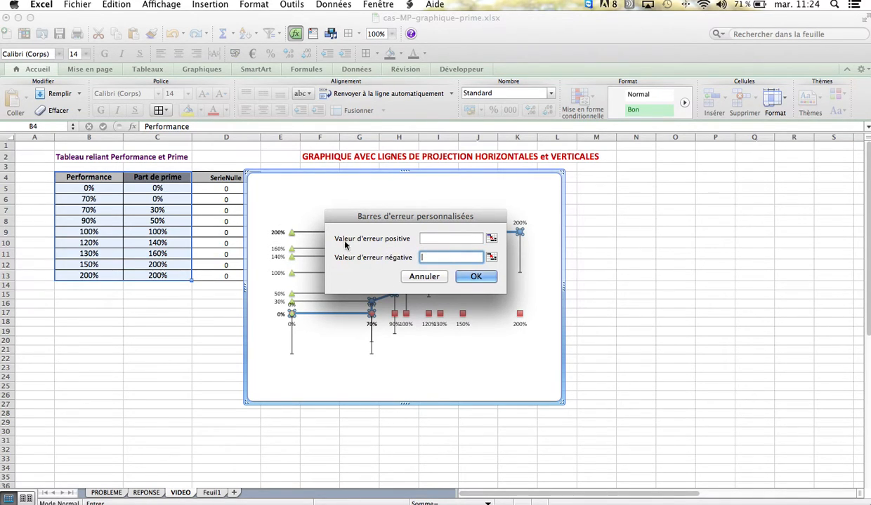
{"action": "left_click", "coordinate": [160, 190]}
{"action": "left_click_drag", "start_coordinate": [159, 190], "coordinate": [162, 276]}
{"action": "left_click", "coordinate": [477, 276]}
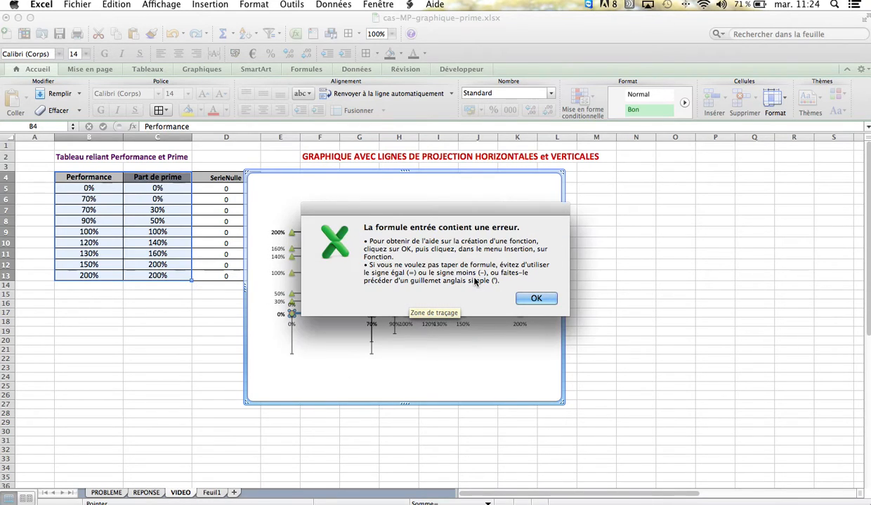
{"action": "left_click", "coordinate": [525, 298]}
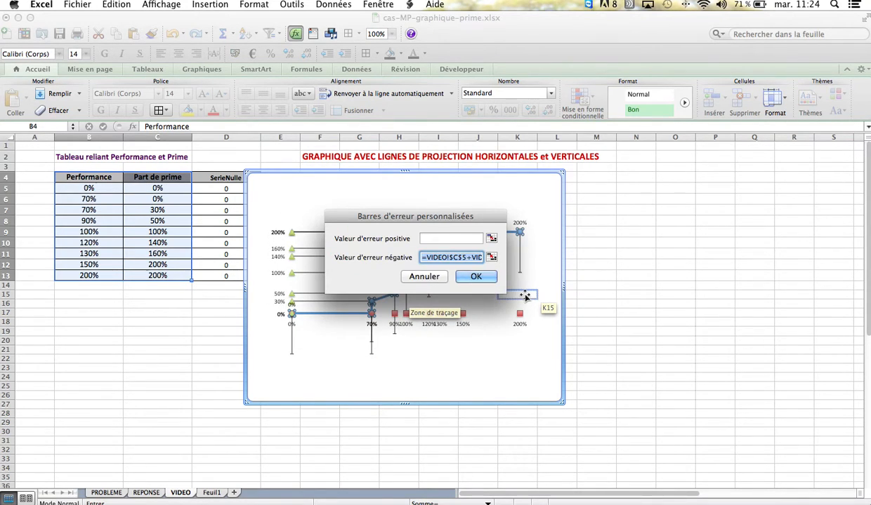
{"action": "key", "text": "BackSpace"}
Take the negative Y error amounts from C5:C13 and apply the error bar settings to the series
{"action": "left_click_drag", "start_coordinate": [156, 188], "coordinate": [161, 276]}
{"action": "left_click", "coordinate": [471, 276]}
{"action": "left_click", "coordinate": [531, 356]}
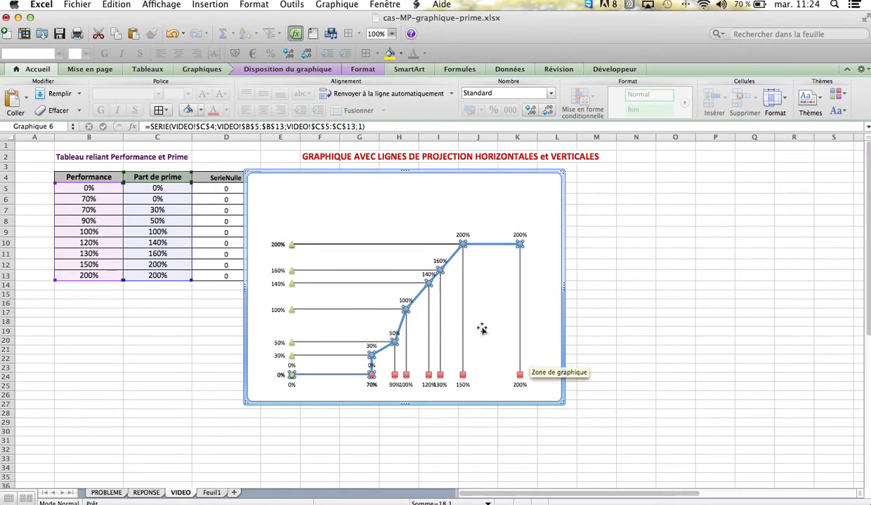
Give both the horizontal and the vertical error bars of the Part de prime series a dashed line style
{"action": "left_click", "coordinate": [341, 275]}
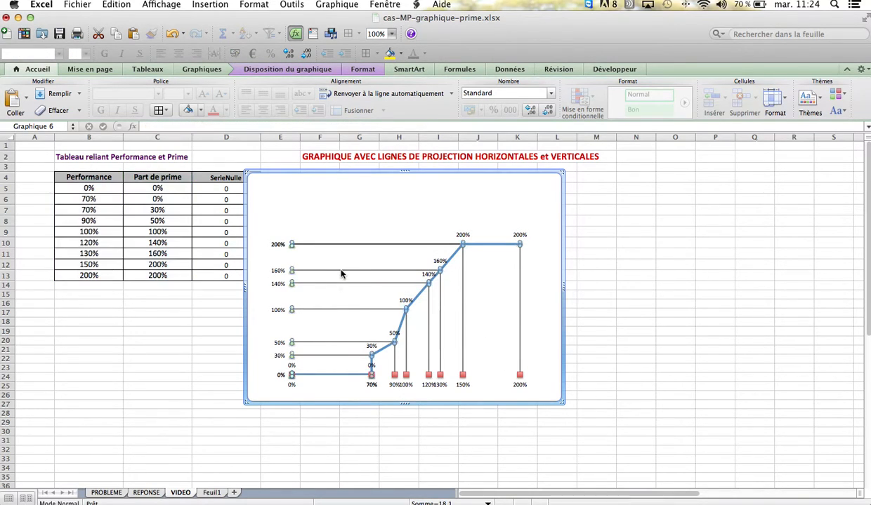
{"action": "left_click", "coordinate": [360, 71]}
{"action": "left_click", "coordinate": [309, 112]}
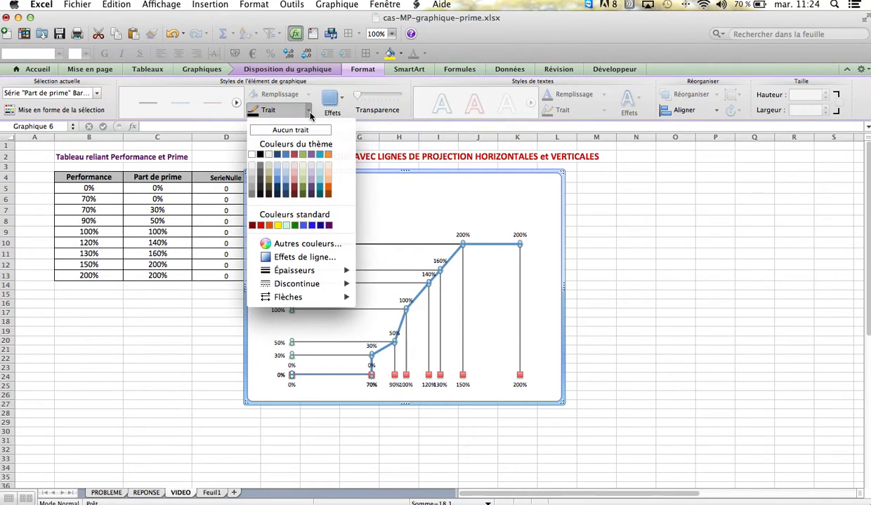
{"action": "mouse_move", "coordinate": [315, 284]}
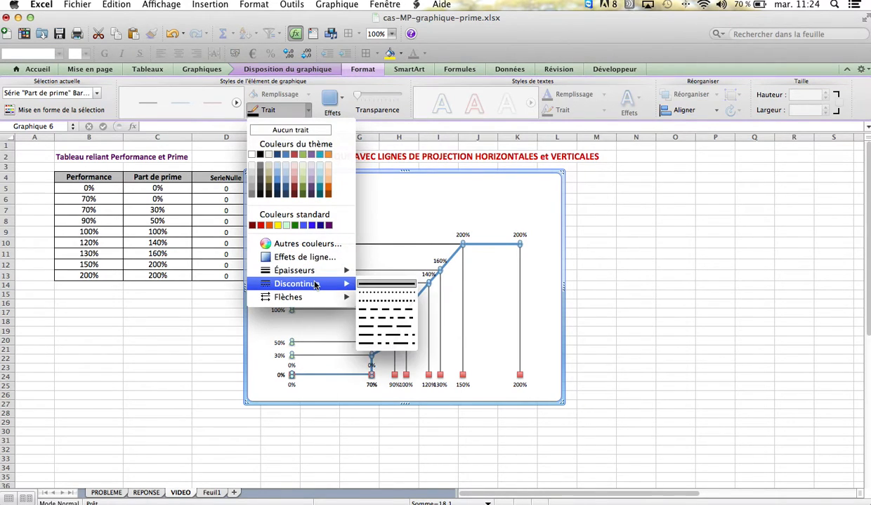
{"action": "left_click", "coordinate": [370, 309]}
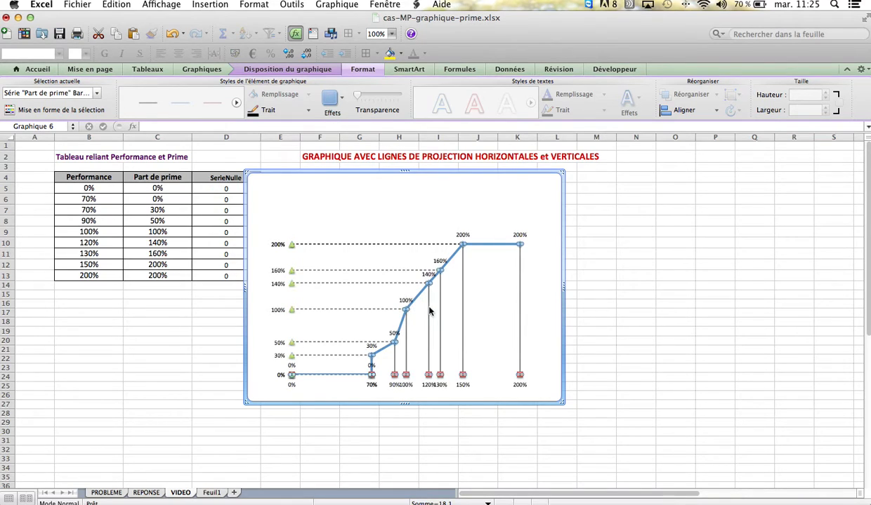
{"action": "key", "text": "super+y"}
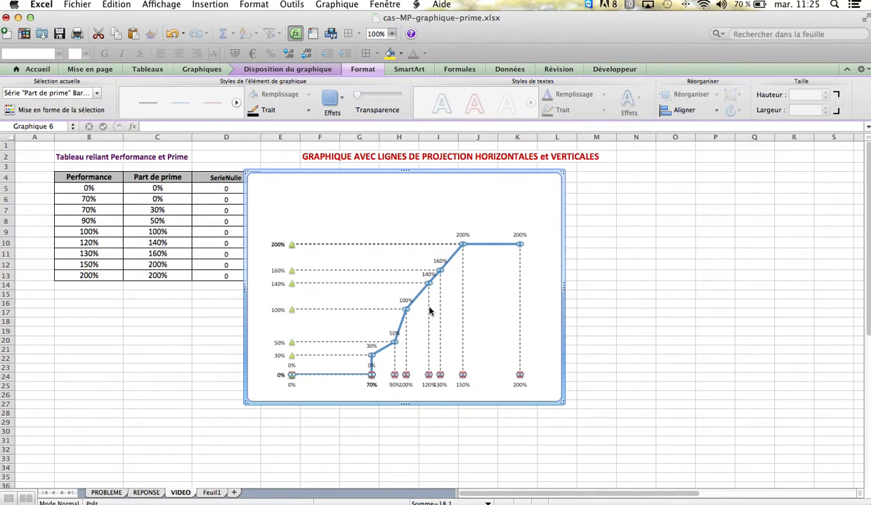
Move the chart left over the data table and enlarge it to about 33.2 cm wide and 16.4 cm high
{"action": "left_click_drag", "start_coordinate": [346, 175], "coordinate": [175, 181]}
{"action": "left_click_drag", "start_coordinate": [393, 410], "coordinate": [651, 461]}
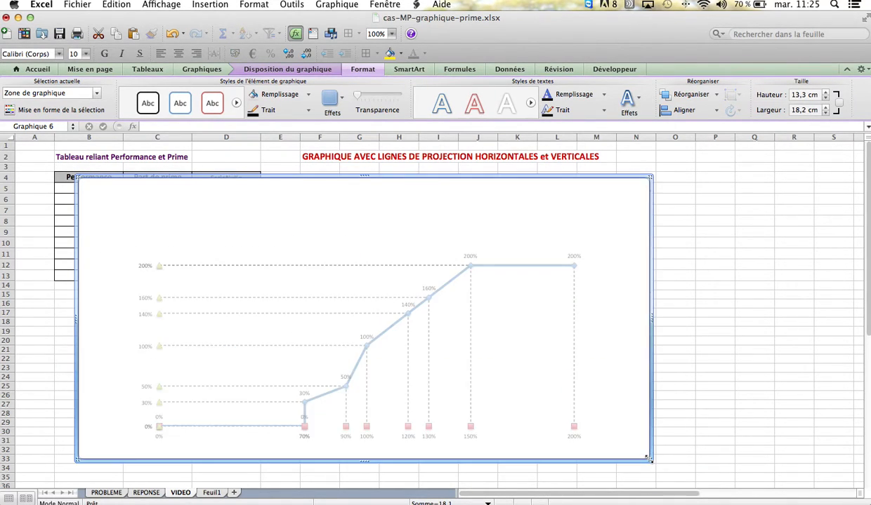
Fill the chart's plot area with a light grey theme colour
{"action": "left_click", "coordinate": [302, 249]}
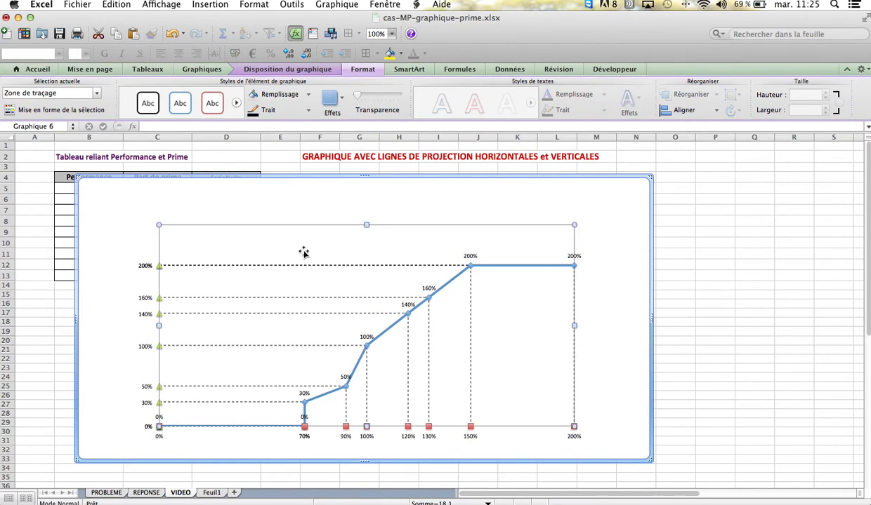
{"action": "left_click", "coordinate": [308, 96]}
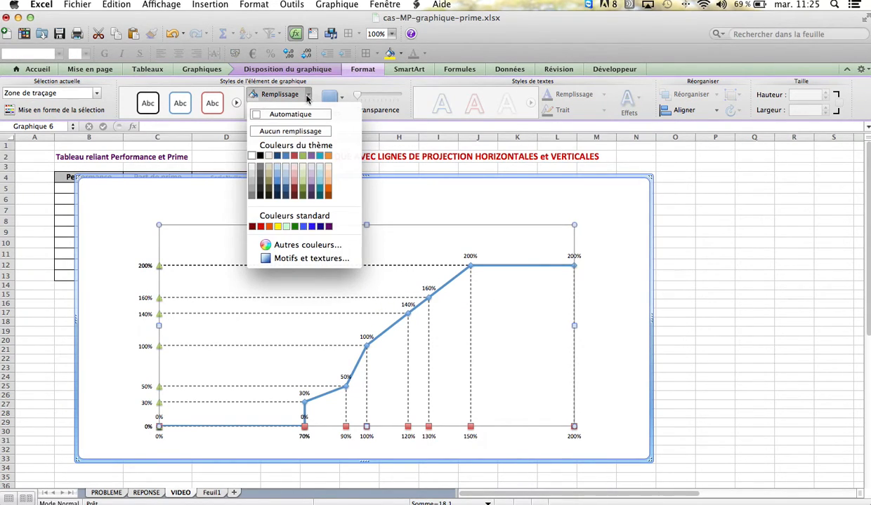
{"action": "left_click", "coordinate": [250, 172]}
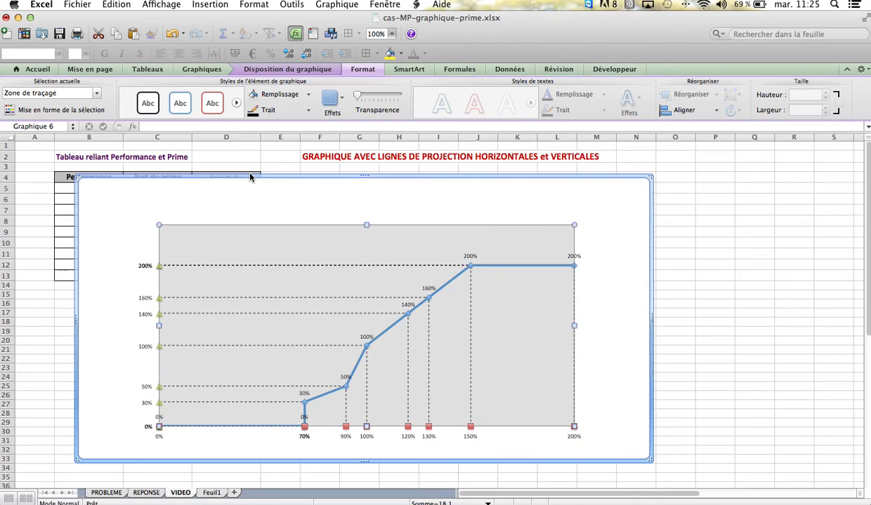
Outline the plot area with a black border 3/4 pt thick
{"action": "left_click", "coordinate": [308, 110]}
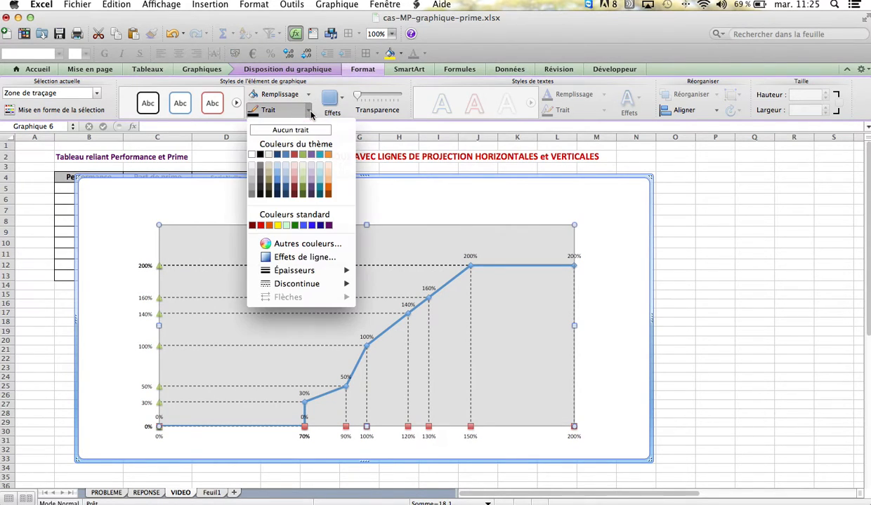
{"action": "left_click", "coordinate": [260, 155]}
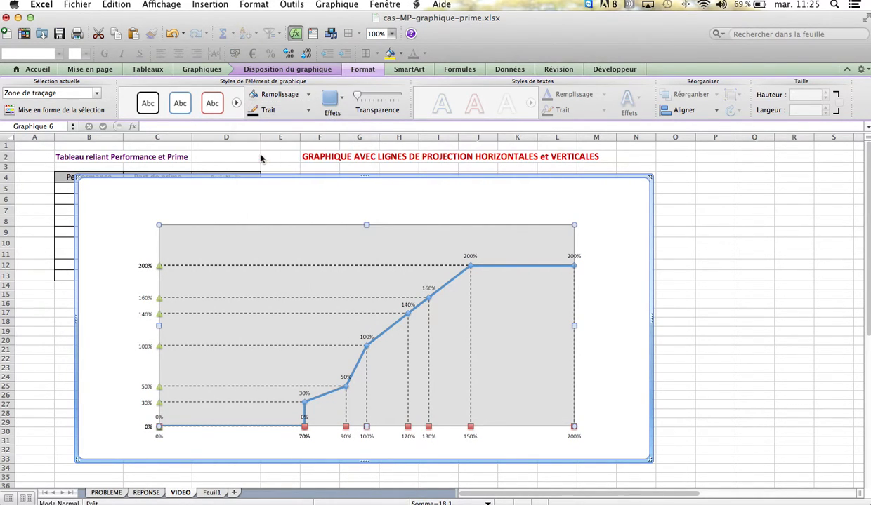
{"action": "left_click", "coordinate": [308, 110]}
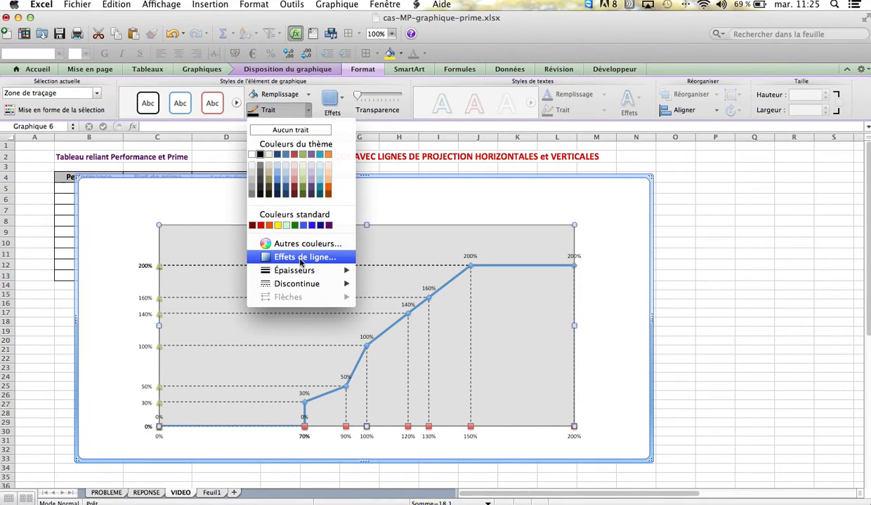
{"action": "mouse_move", "coordinate": [295, 271]}
{"action": "left_click", "coordinate": [398, 293]}
{"action": "left_click", "coordinate": [613, 342]}
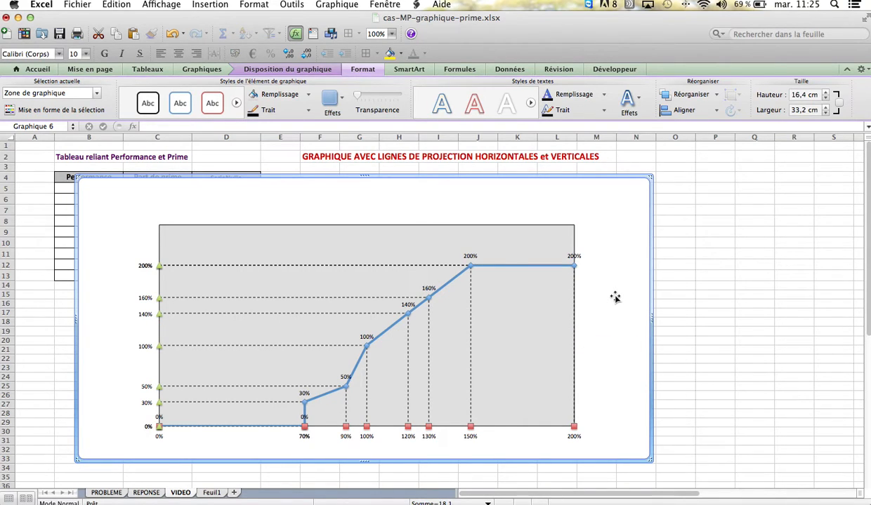
Set the line thickness of the Part de prime curve to 3 pt
{"action": "left_click", "coordinate": [359, 354]}
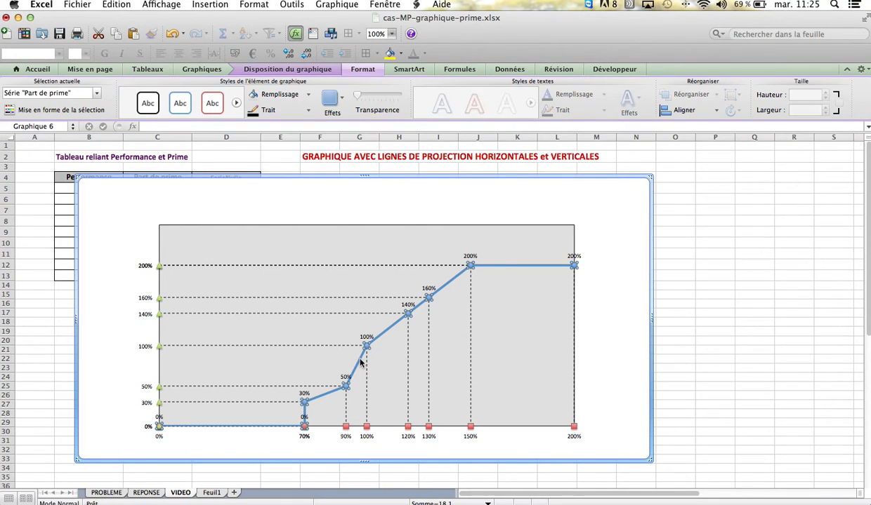
{"action": "left_click", "coordinate": [307, 110]}
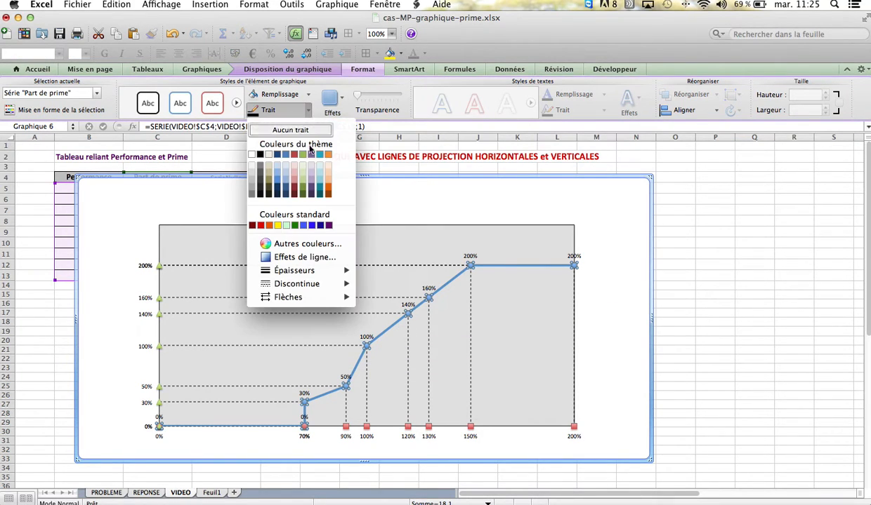
{"action": "mouse_move", "coordinate": [320, 272]}
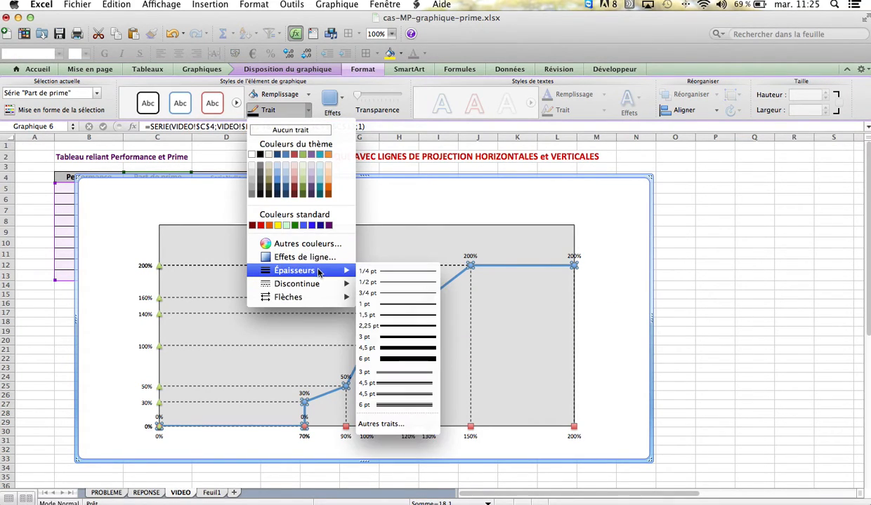
{"action": "left_click", "coordinate": [399, 336]}
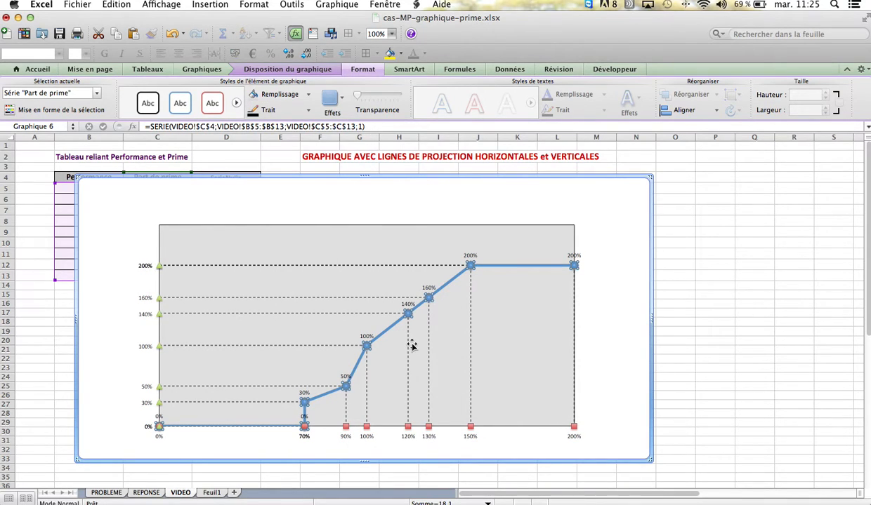
Enlarge the Axe_Y series data labels to font size 12 and colour them green
{"action": "left_click", "coordinate": [145, 268]}
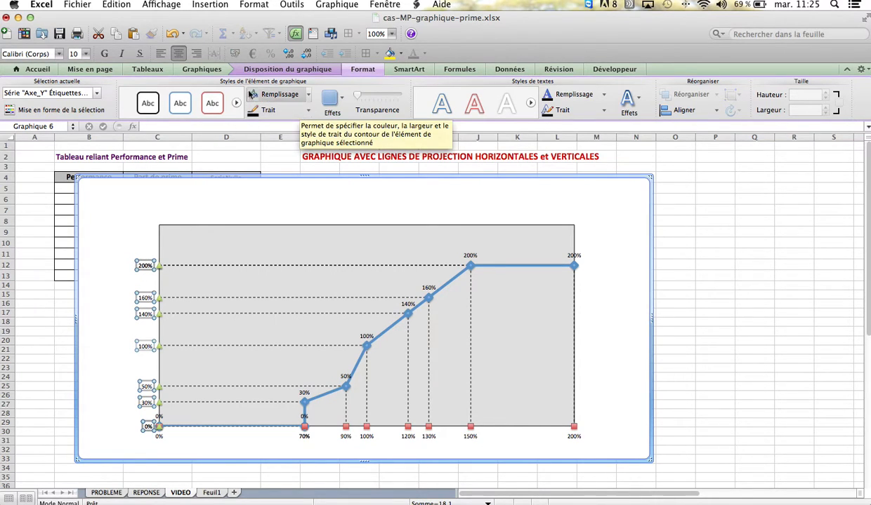
{"action": "left_click", "coordinate": [37, 71]}
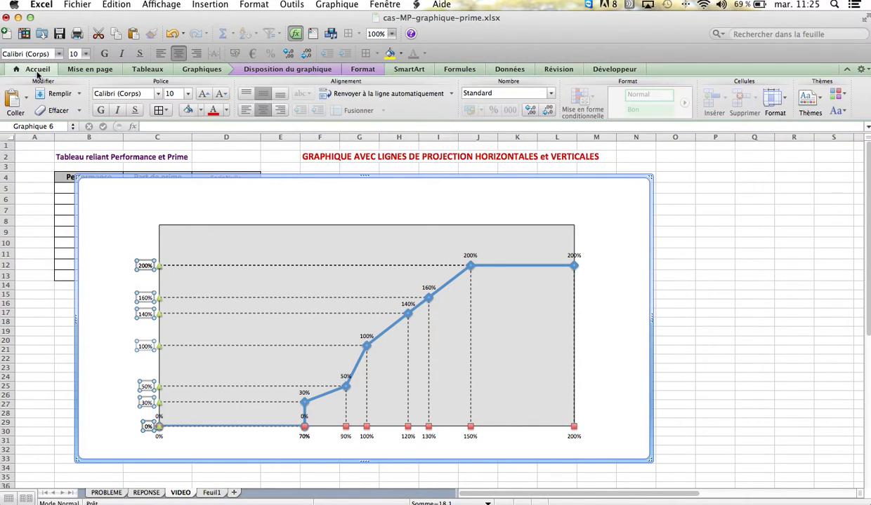
{"action": "left_click", "coordinate": [204, 95]}
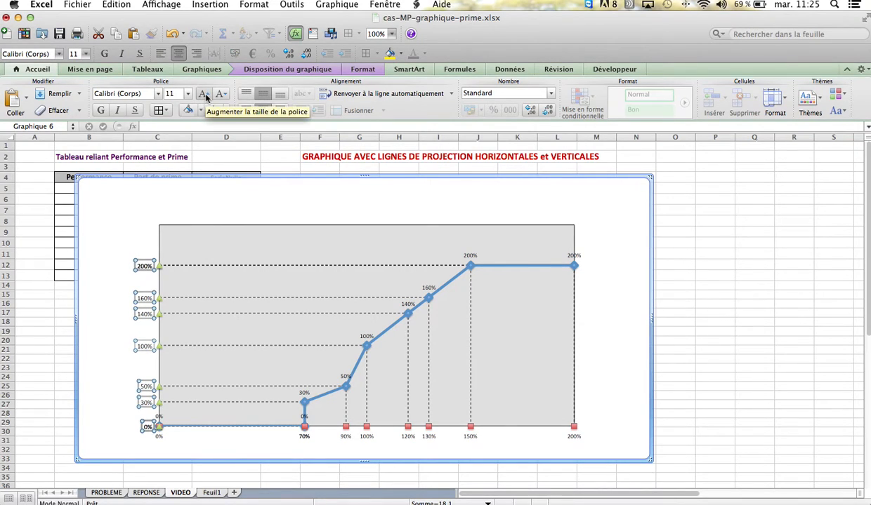
{"action": "left_click", "coordinate": [204, 95]}
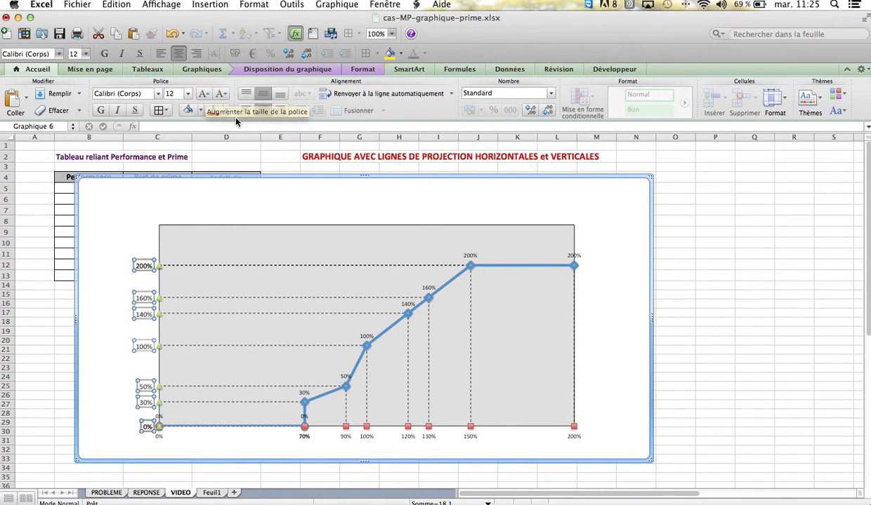
{"action": "left_click", "coordinate": [226, 111]}
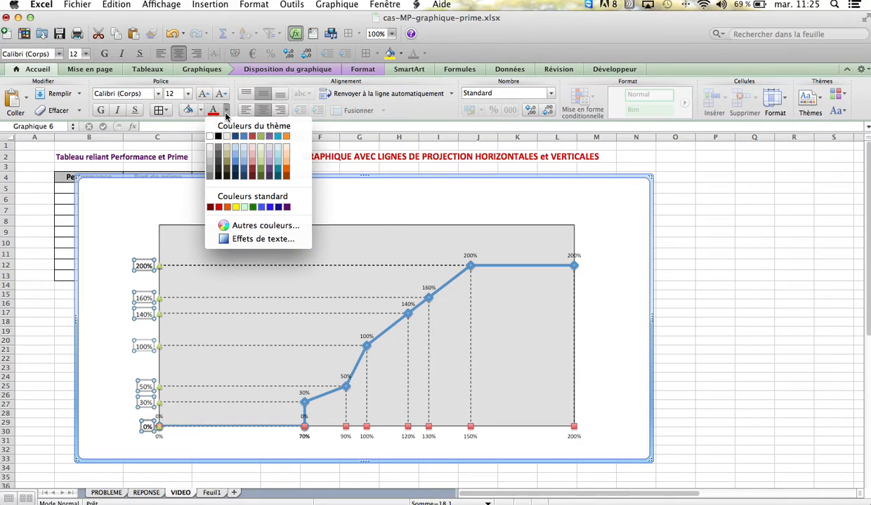
{"action": "left_click", "coordinate": [254, 206]}
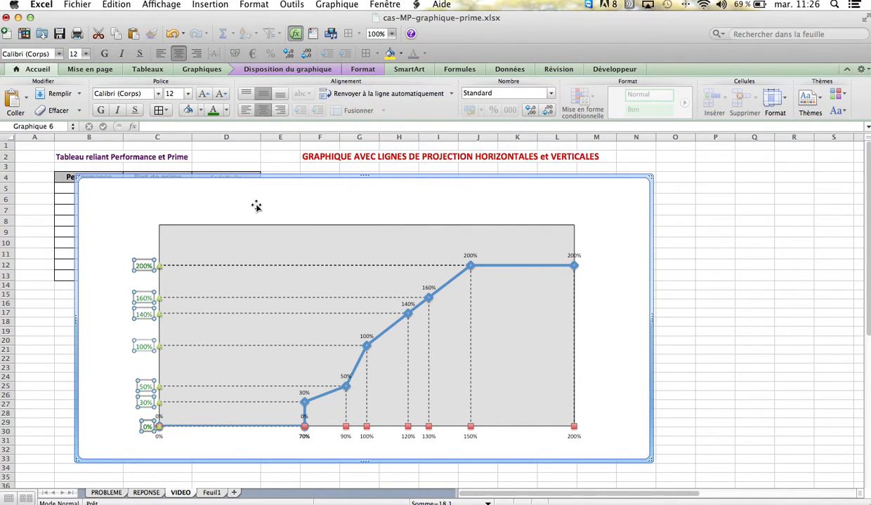
Colour the Axe_X series data labels red and increase their font size to 11
{"action": "left_click", "coordinate": [429, 428]}
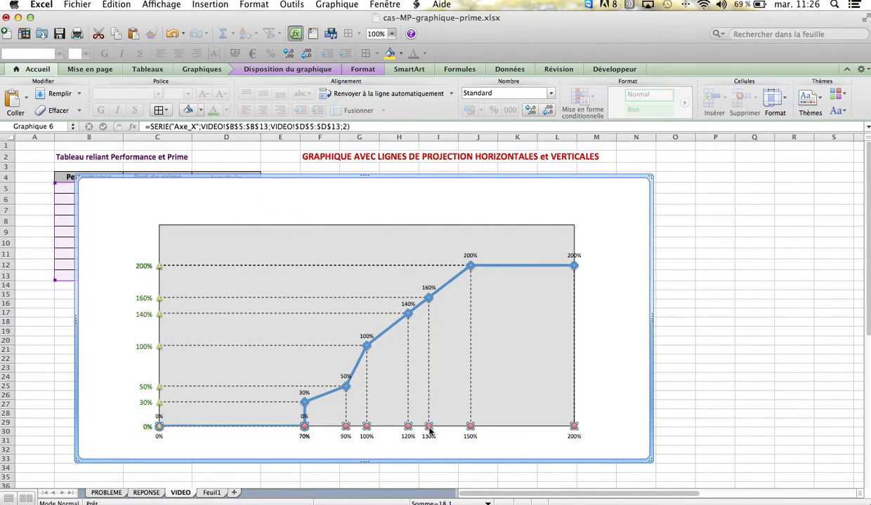
{"action": "left_click", "coordinate": [428, 436]}
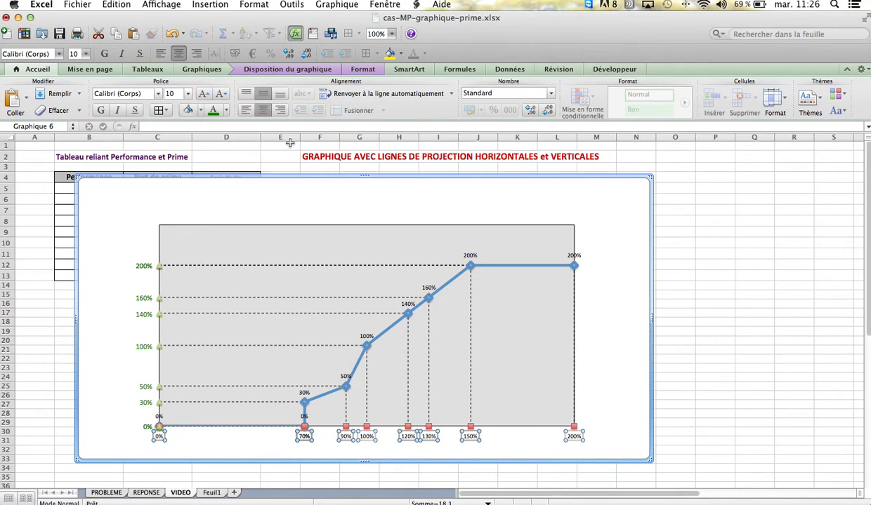
{"action": "left_click", "coordinate": [226, 111]}
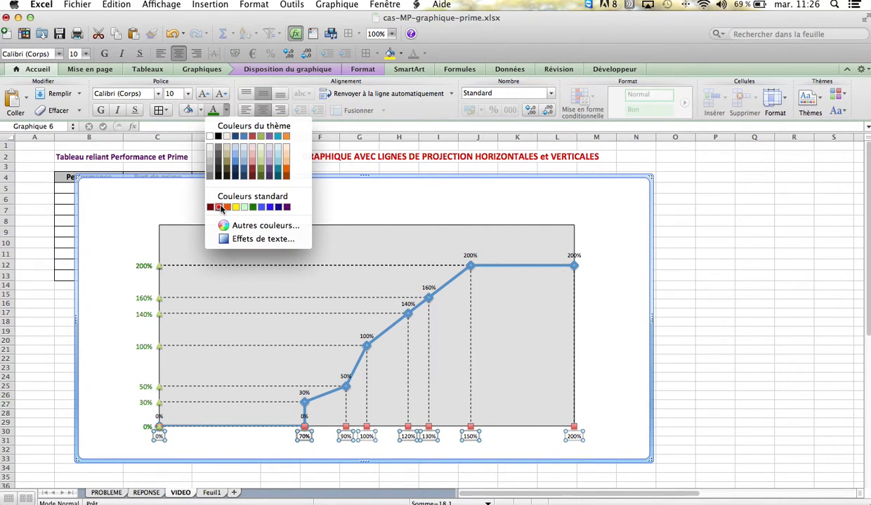
{"action": "left_click", "coordinate": [220, 207]}
{"action": "left_click", "coordinate": [203, 94]}
{"action": "left_click", "coordinate": [203, 94]}
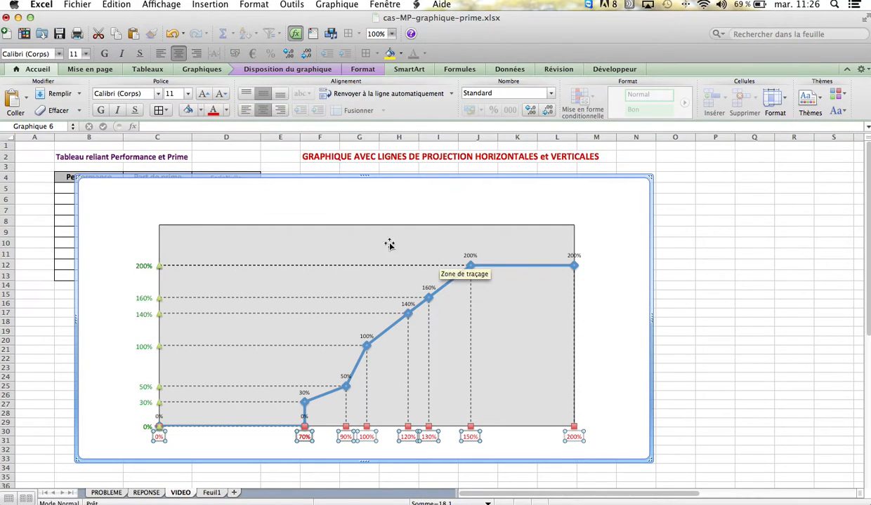
Add an overlapping chart title at the top reading "% de prime suivant la performance"
{"action": "left_click", "coordinate": [325, 211]}
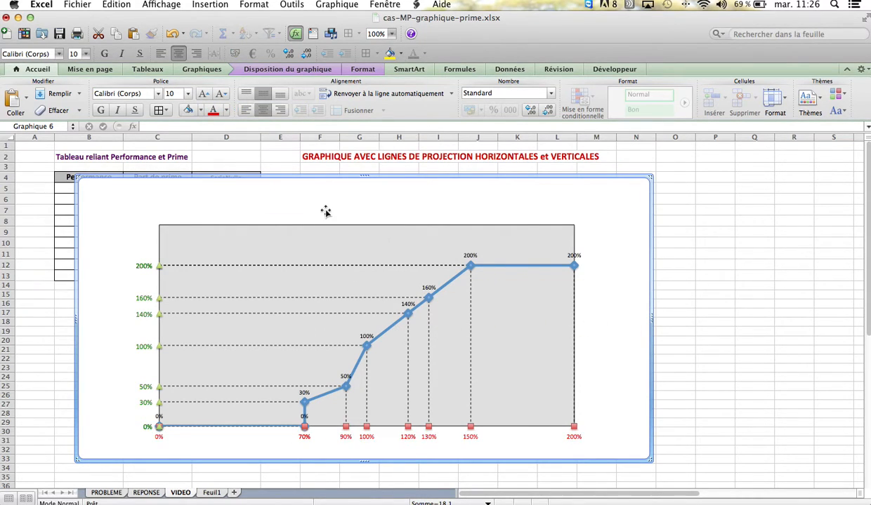
{"action": "left_click", "coordinate": [271, 71]}
{"action": "left_click", "coordinate": [144, 98]}
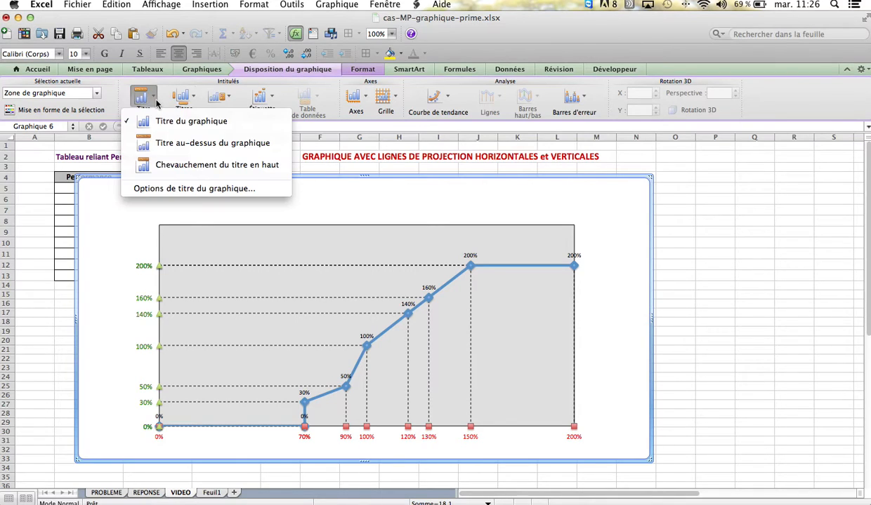
{"action": "left_click", "coordinate": [164, 166]}
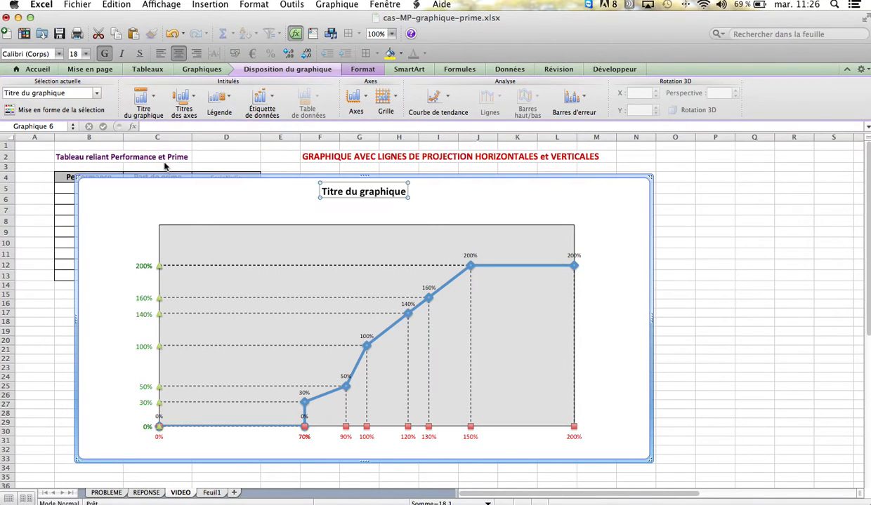
{"action": "type", "text": "d"}
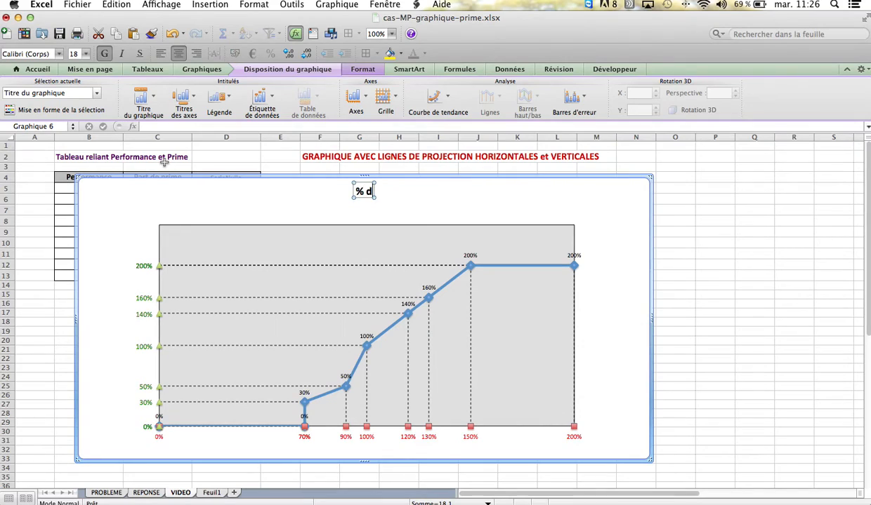
{"action": "type", "text": "e prime suiva"}
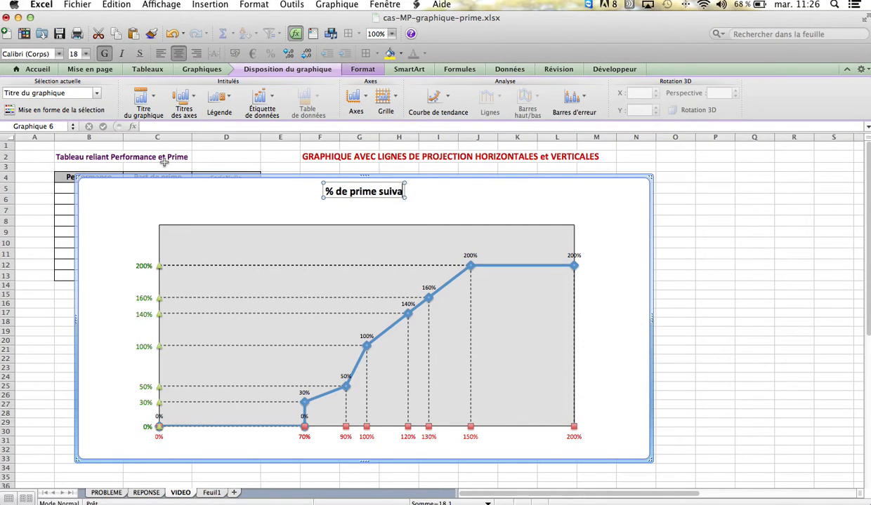
{"action": "type", "text": "nt la performance"}
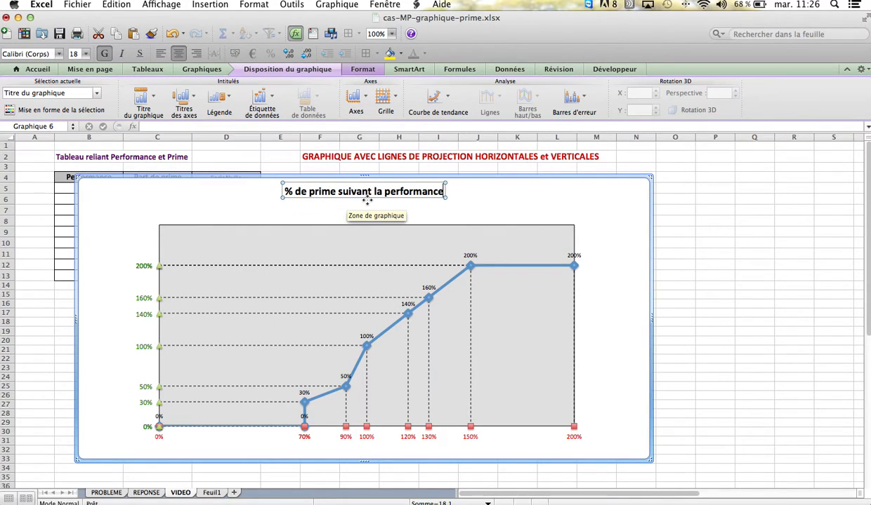
Enlarge the chart title to font size 24 and colour it blue
{"action": "left_click", "coordinate": [38, 69]}
{"action": "left_click", "coordinate": [204, 94]}
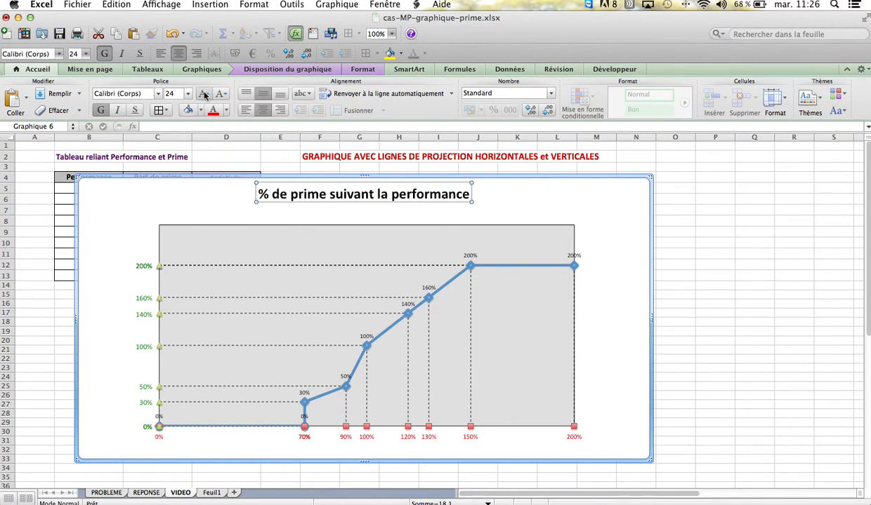
{"action": "left_click", "coordinate": [225, 110]}
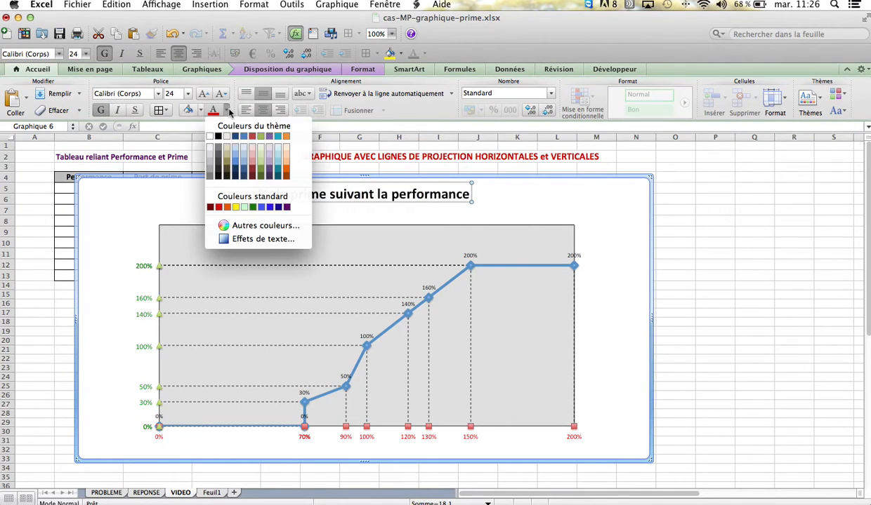
{"action": "left_click", "coordinate": [267, 207]}
Move the chart beside the data table so that all three table columns are uncovered
{"action": "left_click", "coordinate": [173, 201]}
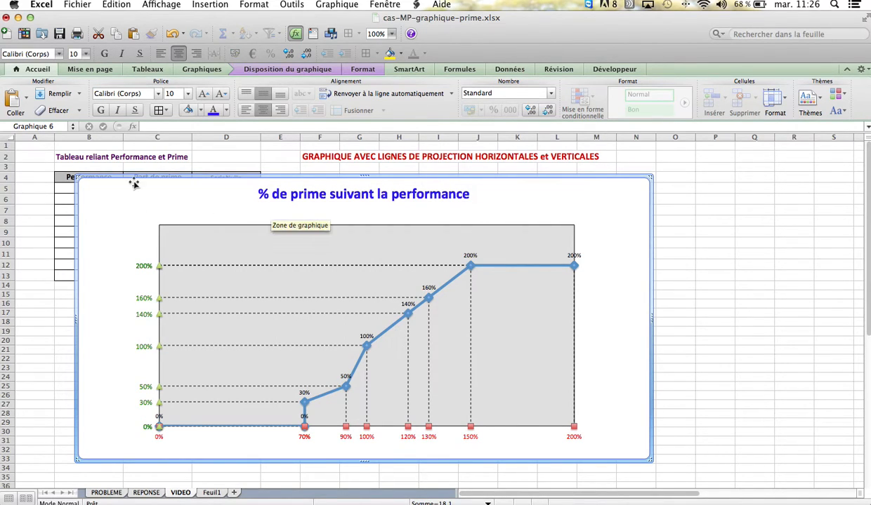
{"action": "left_click_drag", "start_coordinate": [118, 179], "coordinate": [321, 179]}
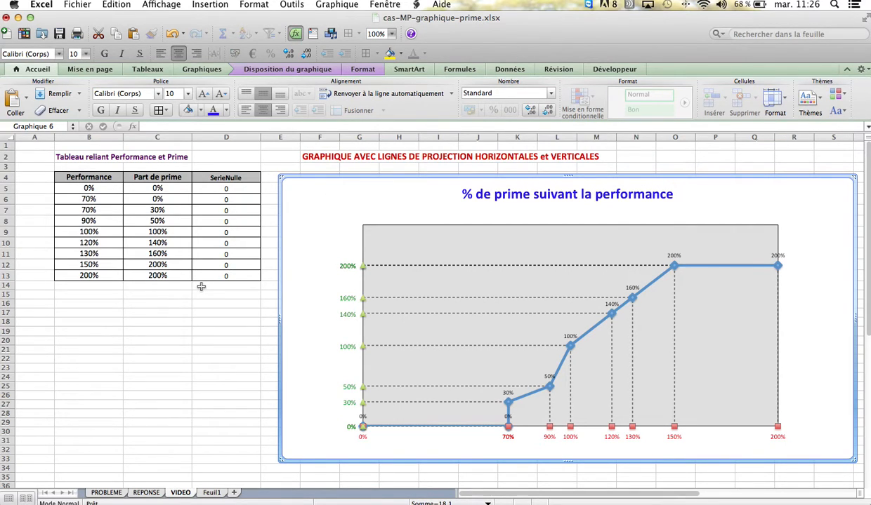
Try deleting row 13, the last data row of the table, and undo the deletion
{"action": "left_click", "coordinate": [5, 275]}
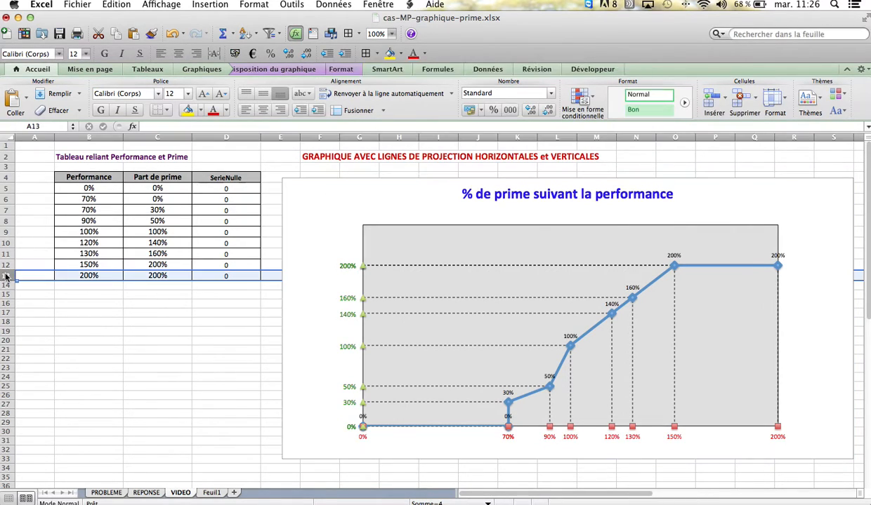
{"action": "right_click", "coordinate": [6, 276]}
{"action": "left_click", "coordinate": [40, 344]}
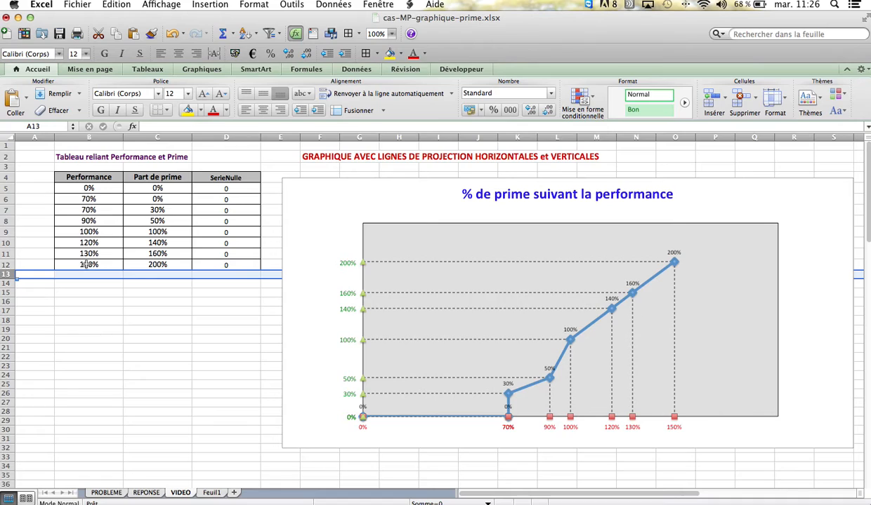
{"action": "left_click", "coordinate": [87, 264]}
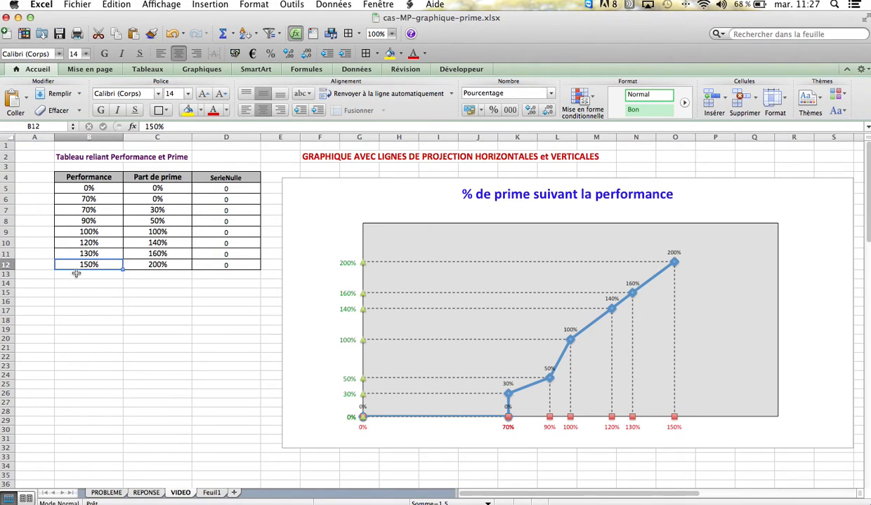
{"action": "left_click", "coordinate": [173, 33]}
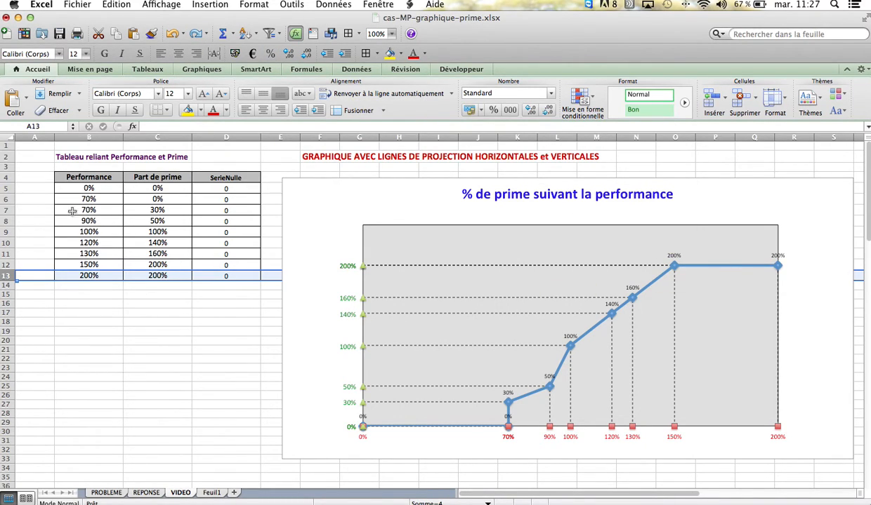
Try deleting row 6, the 70% performance row with 0% prime, and undo the deletion
{"action": "left_click", "coordinate": [5, 200]}
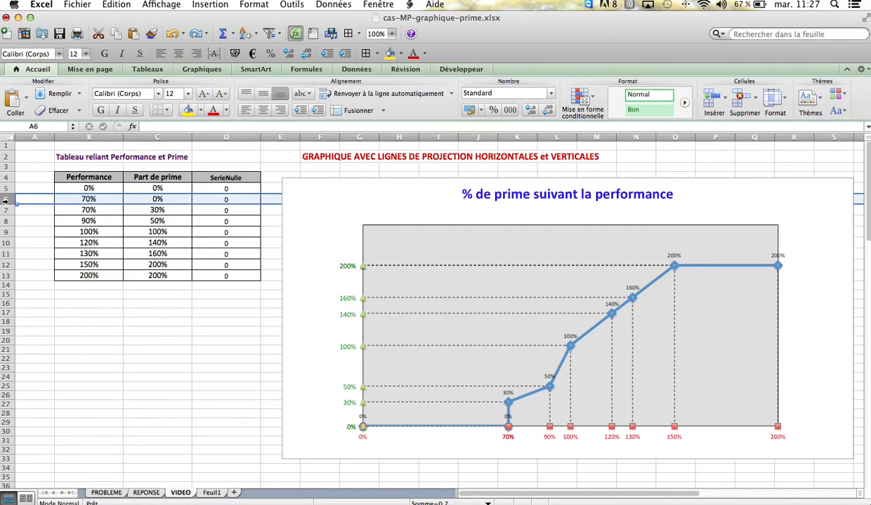
{"action": "right_click", "coordinate": [22, 200]}
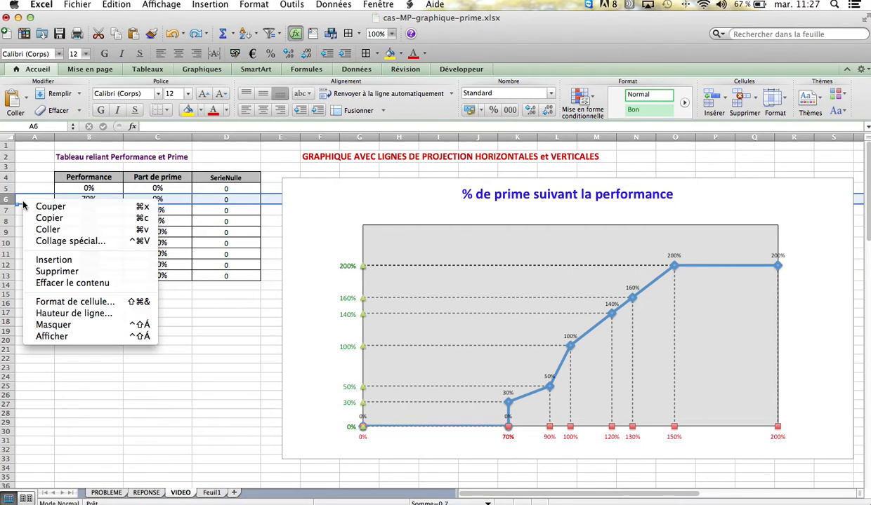
{"action": "left_click", "coordinate": [51, 272]}
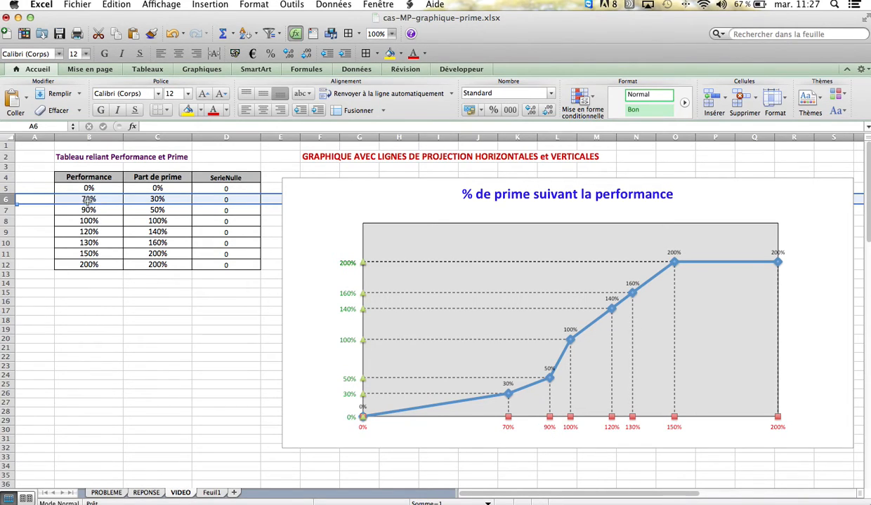
{"action": "left_click", "coordinate": [172, 33]}
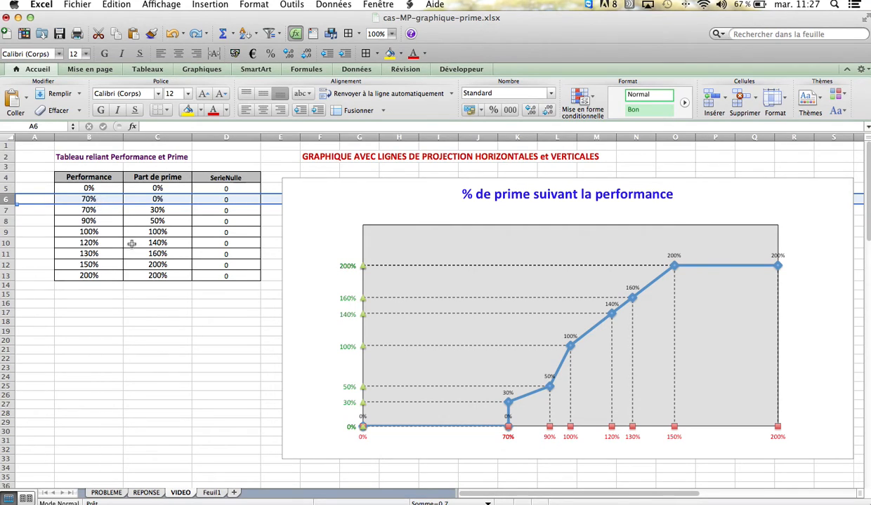
{"action": "left_click", "coordinate": [140, 312]}
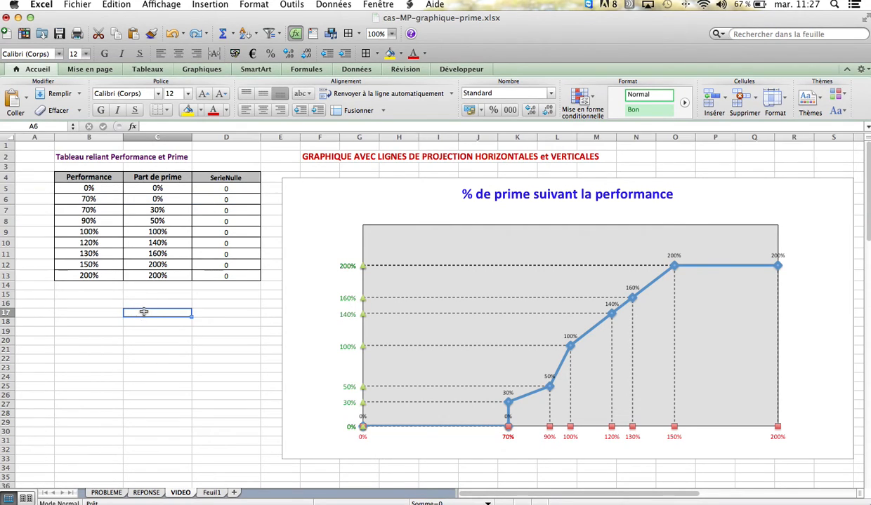
Insert a row above the 90% performance row and fill it with Performance 80%, Part de prime 40% and SerieNulle 0
{"action": "left_click", "coordinate": [6, 221]}
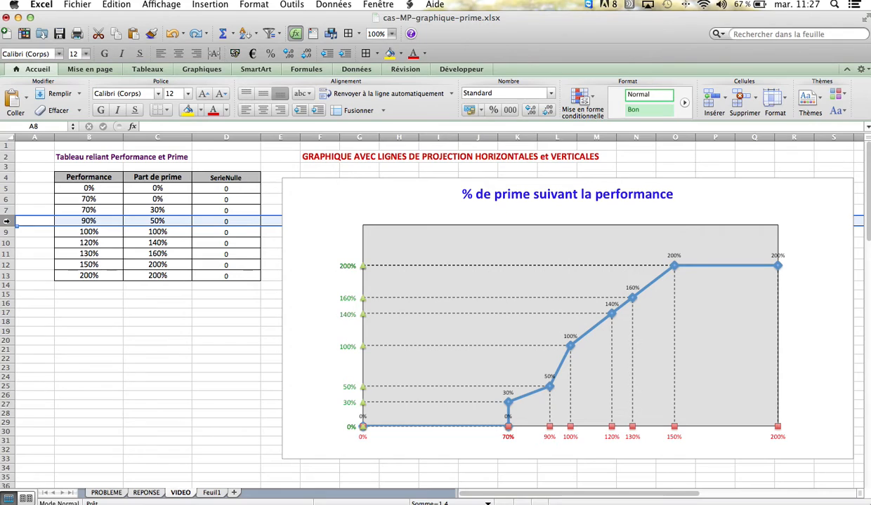
{"action": "right_click", "coordinate": [6, 221]}
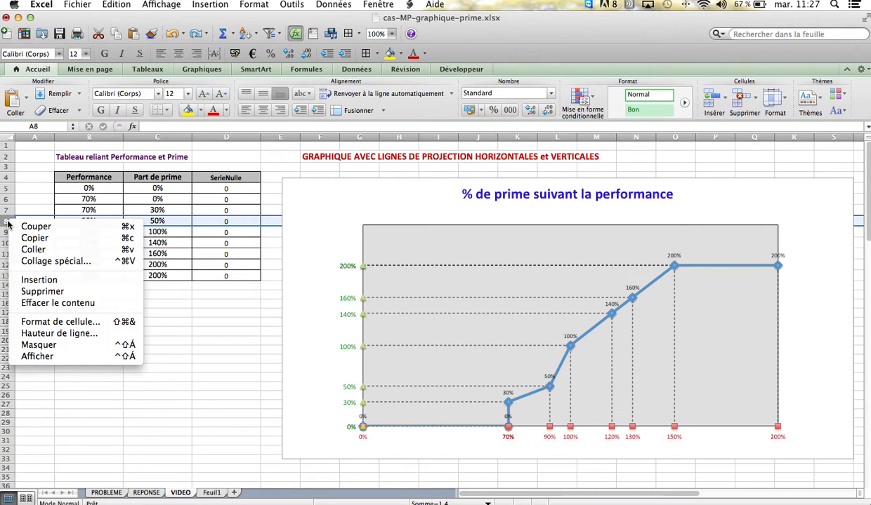
{"action": "left_click", "coordinate": [40, 279]}
{"action": "left_click", "coordinate": [97, 220]}
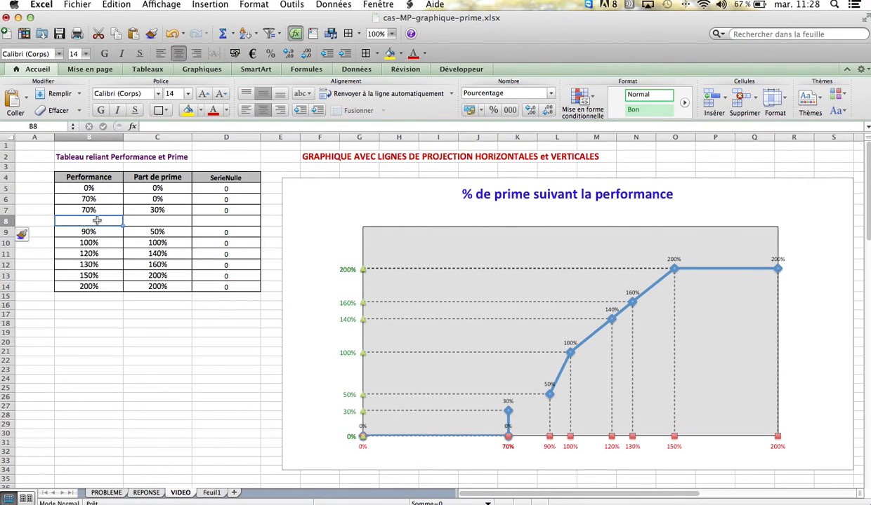
{"action": "type", "text": "80"}
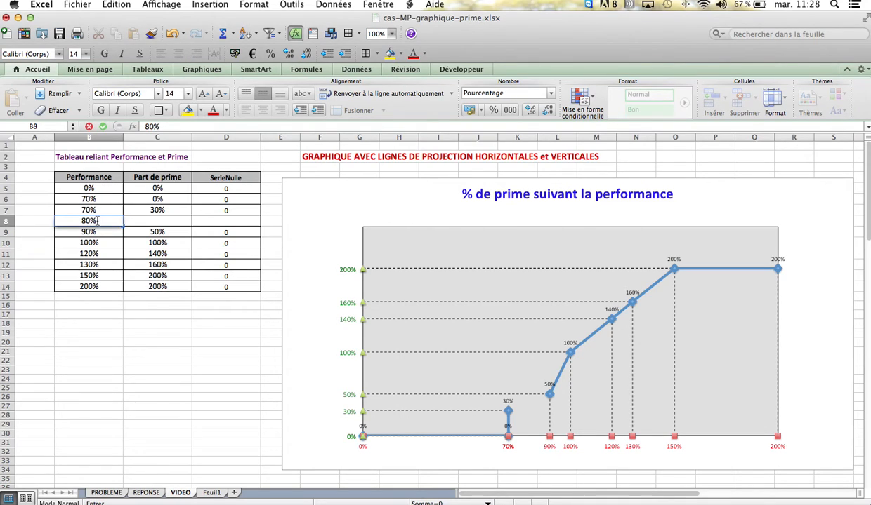
{"action": "key", "text": "Tab"}
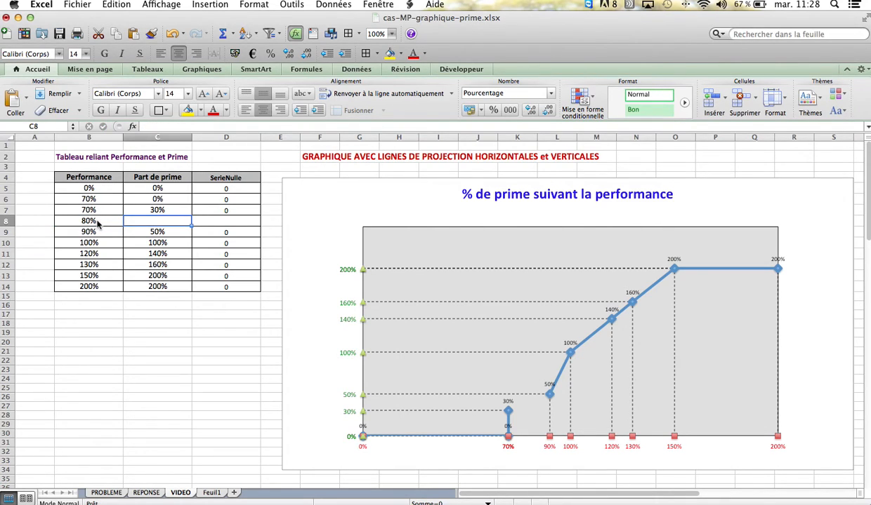
{"action": "type", "text": "40"}
{"action": "key", "text": "Tab"}
{"action": "type", "text": "0"}
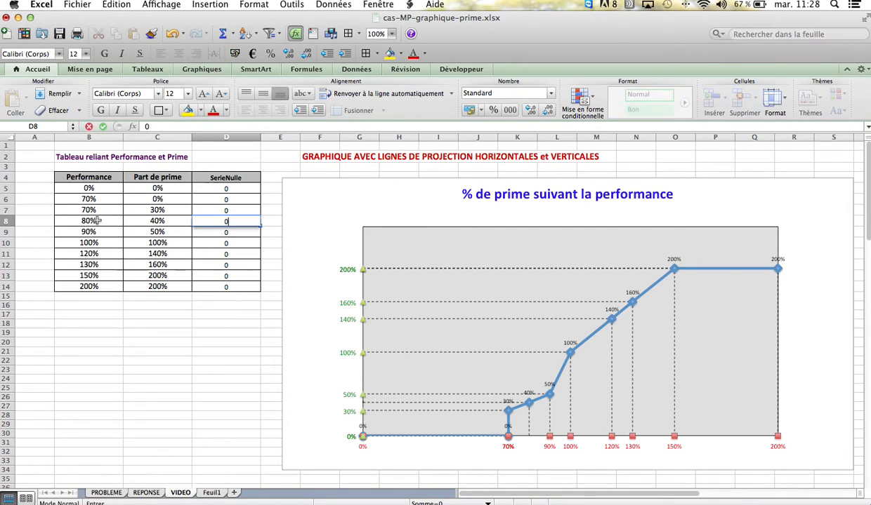
{"action": "key", "text": "Return"}
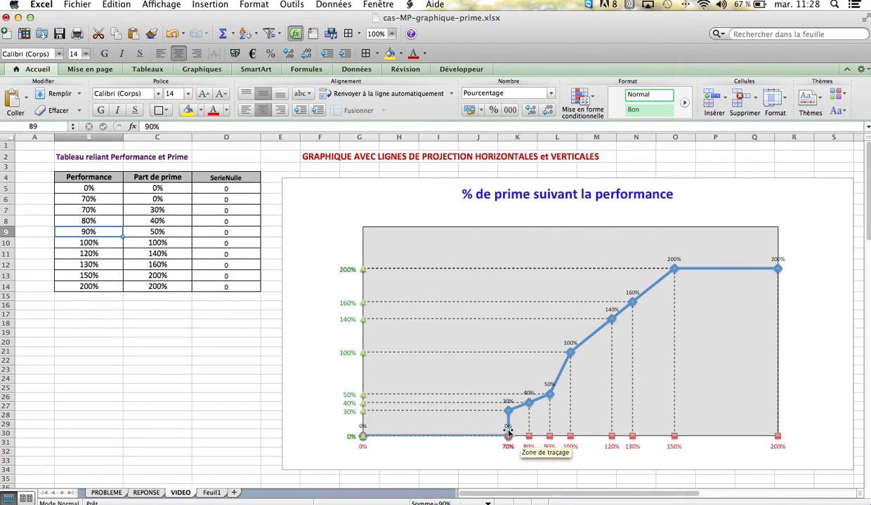
Undo the entries in row 8 and the insertion of that row
{"action": "left_click", "coordinate": [172, 34]}
{"action": "left_click", "coordinate": [172, 33]}
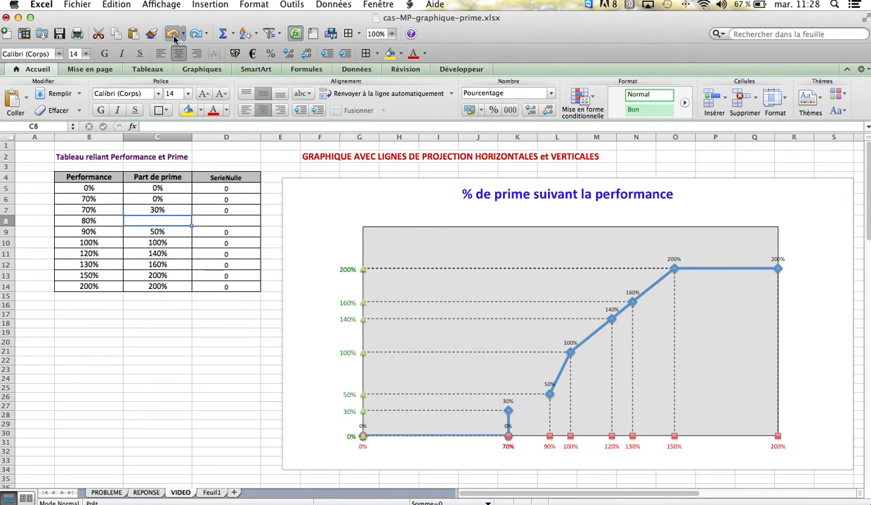
{"action": "left_click", "coordinate": [173, 35]}
{"action": "left_click", "coordinate": [173, 35]}
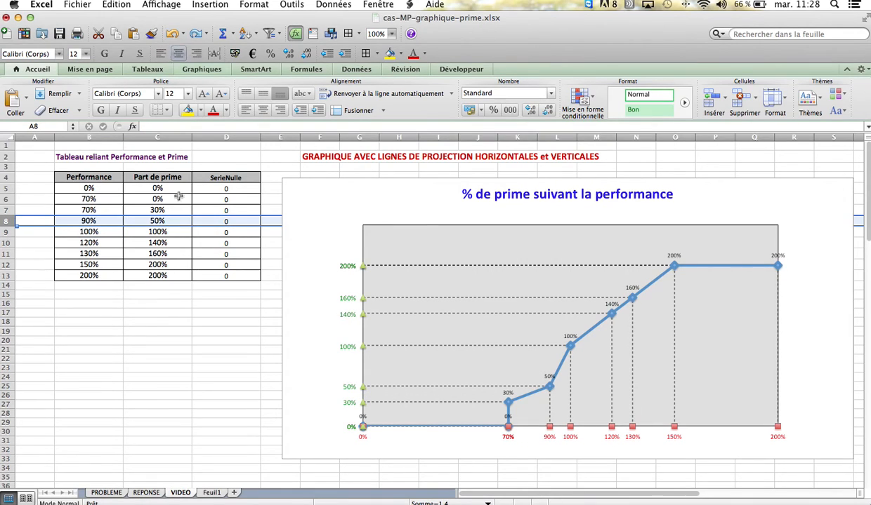
{"action": "left_click", "coordinate": [92, 312]}
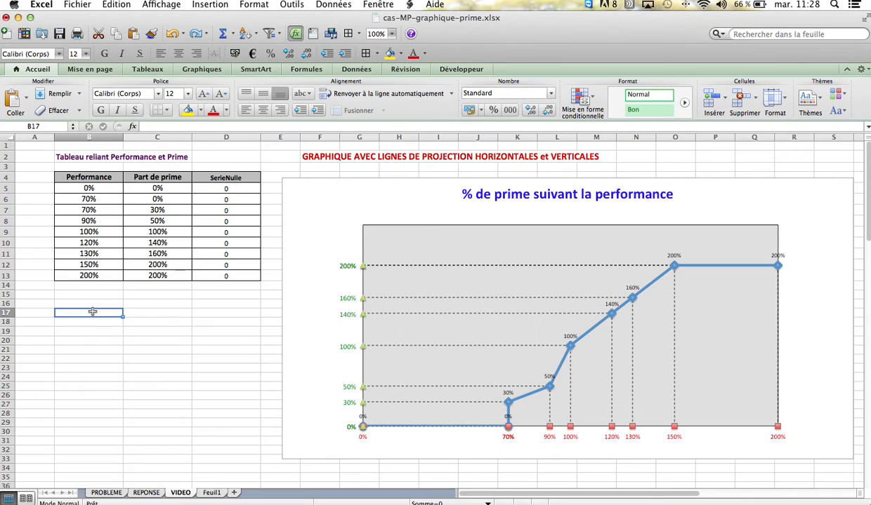